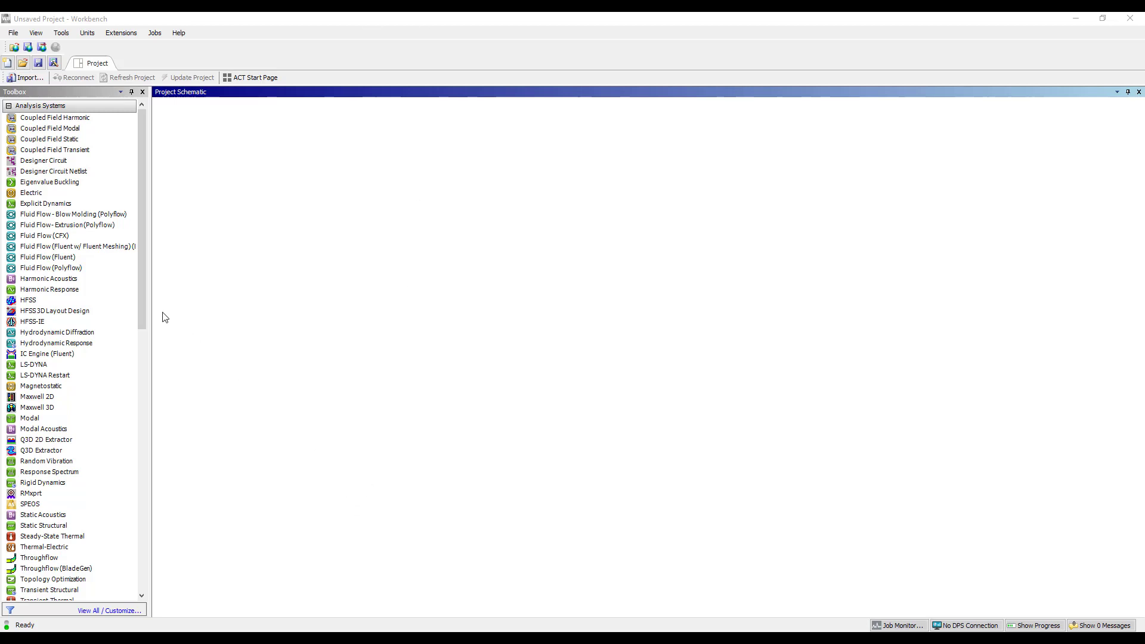
- Scroll down the Analysis Systems toolbox to bring Static Structural into reach
click(145, 311)
scroll(147, 314, down, 1)
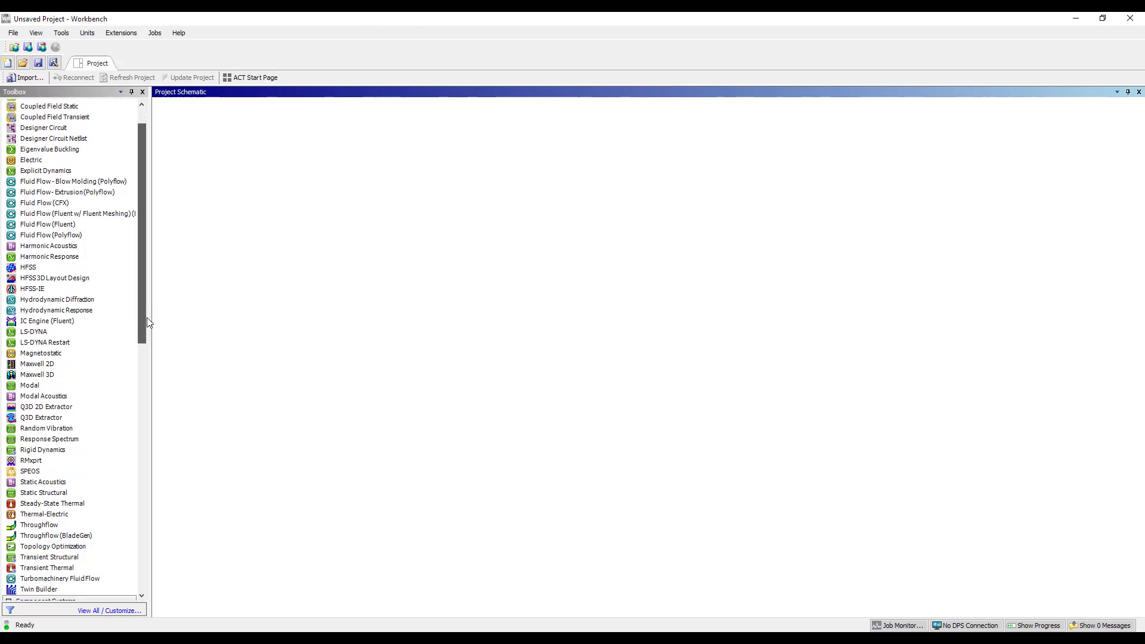
- Drop a Static Structural system into the schematic and start new SpaceClaim geometry for it
drag(66, 494, 248, 158)
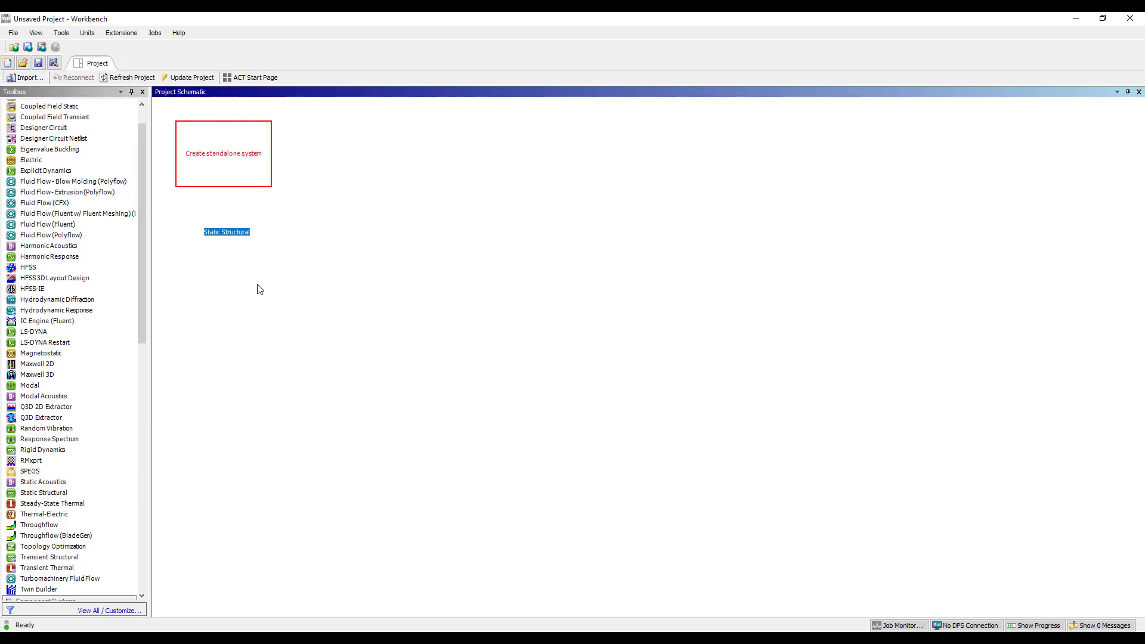
click(246, 171)
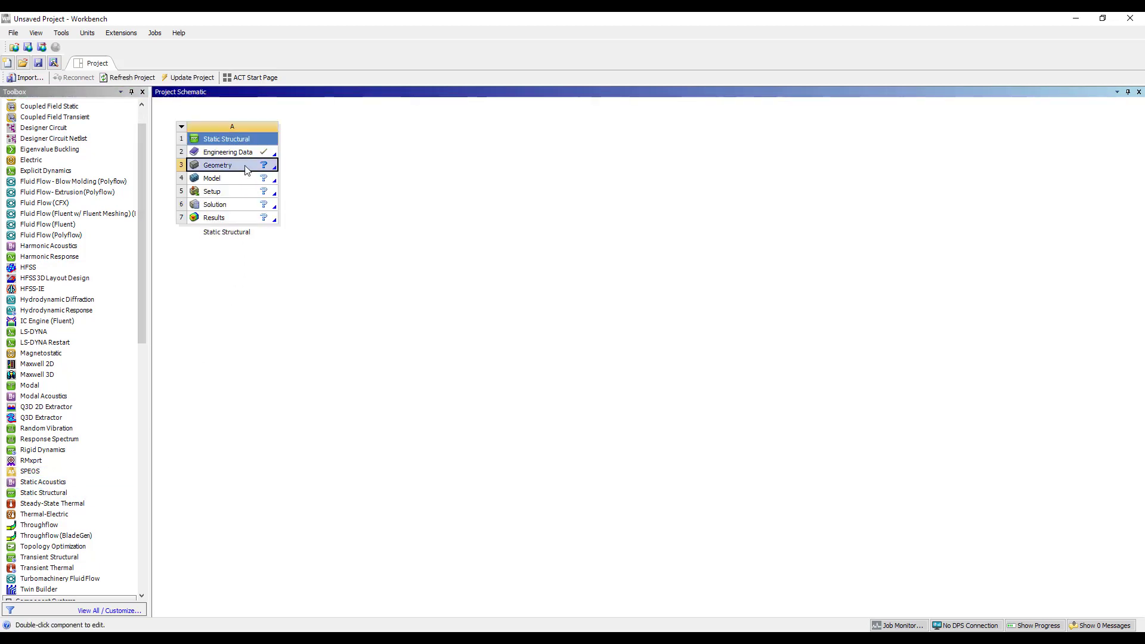
right_click(247, 171)
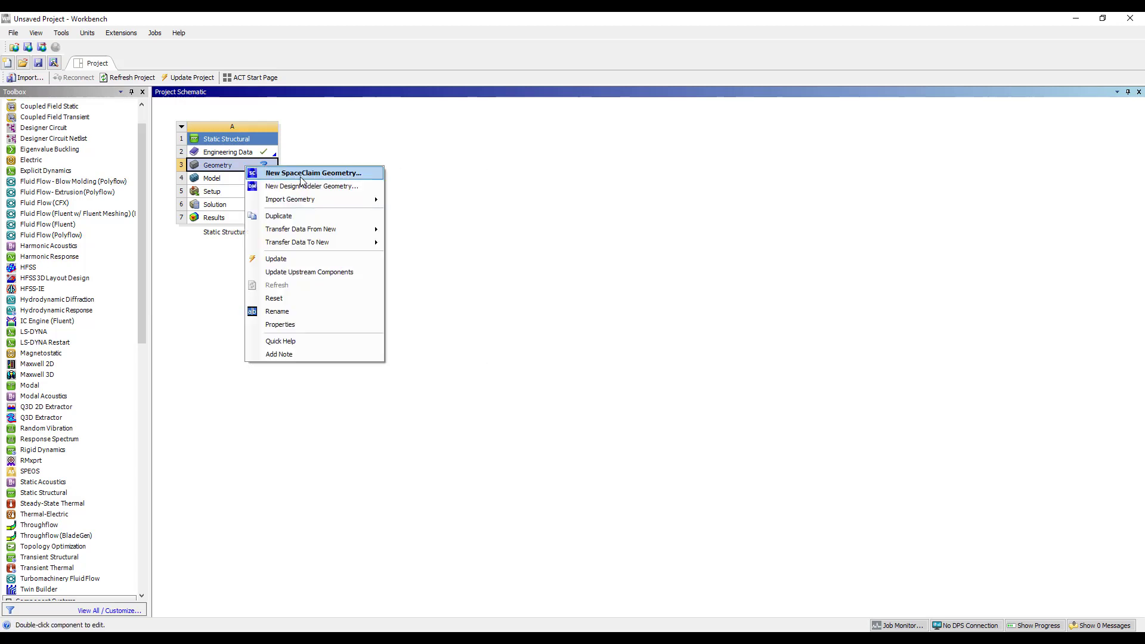
click(300, 173)
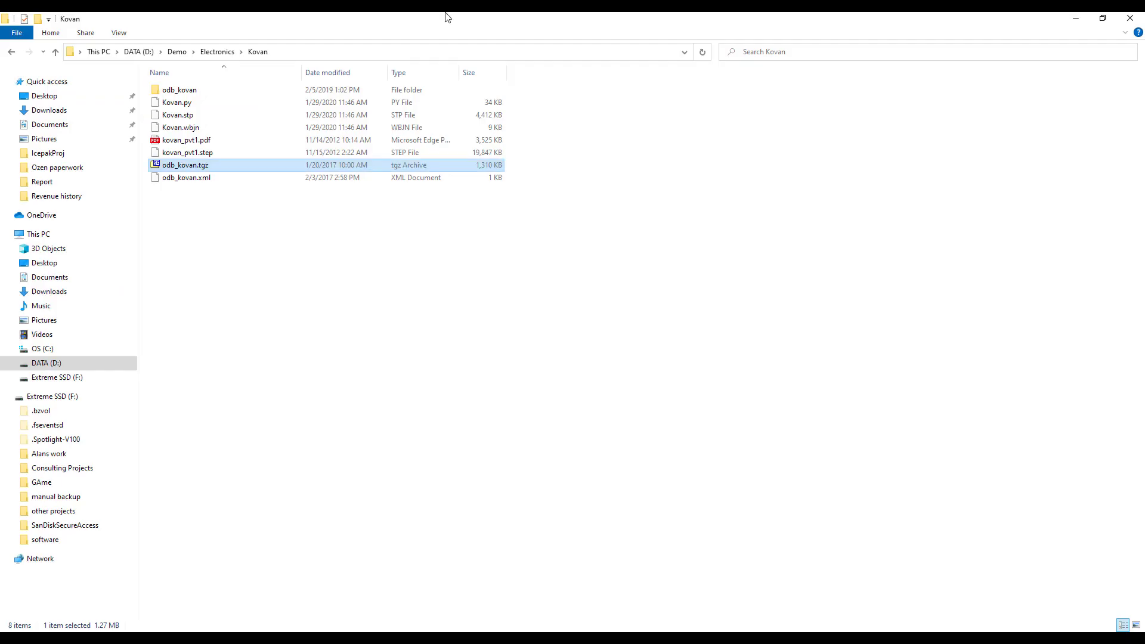
- Import the odb_kovan.tgz ODB++ board into SpaceClaim and return to Workbench
drag(447, 17, 0, 204)
key(super+Down)
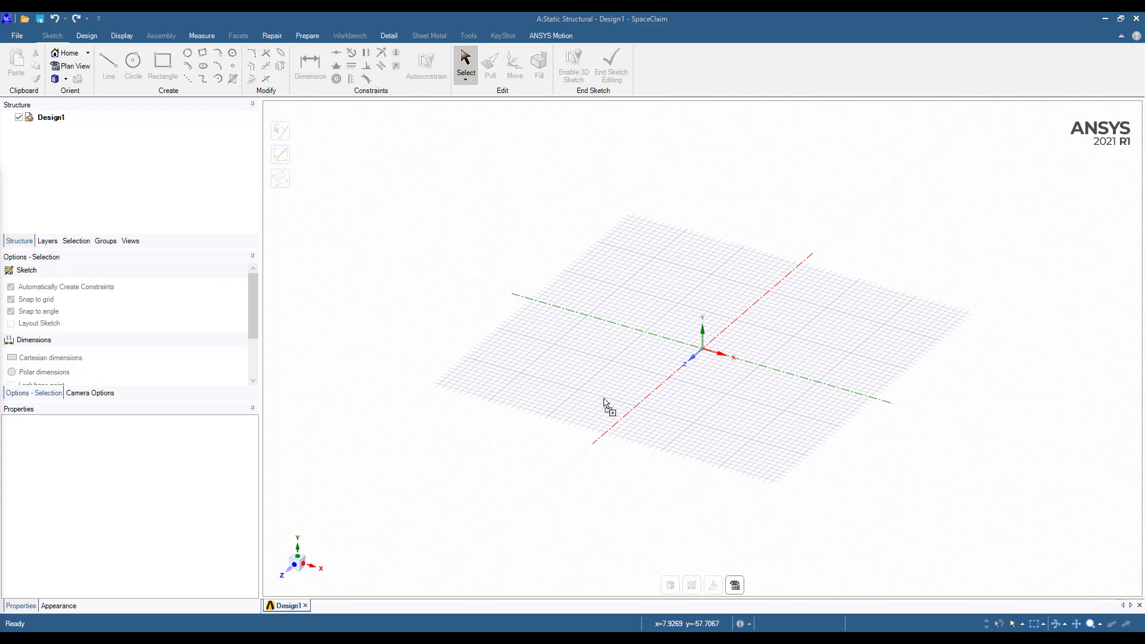
drag(604, 403, 605, 401)
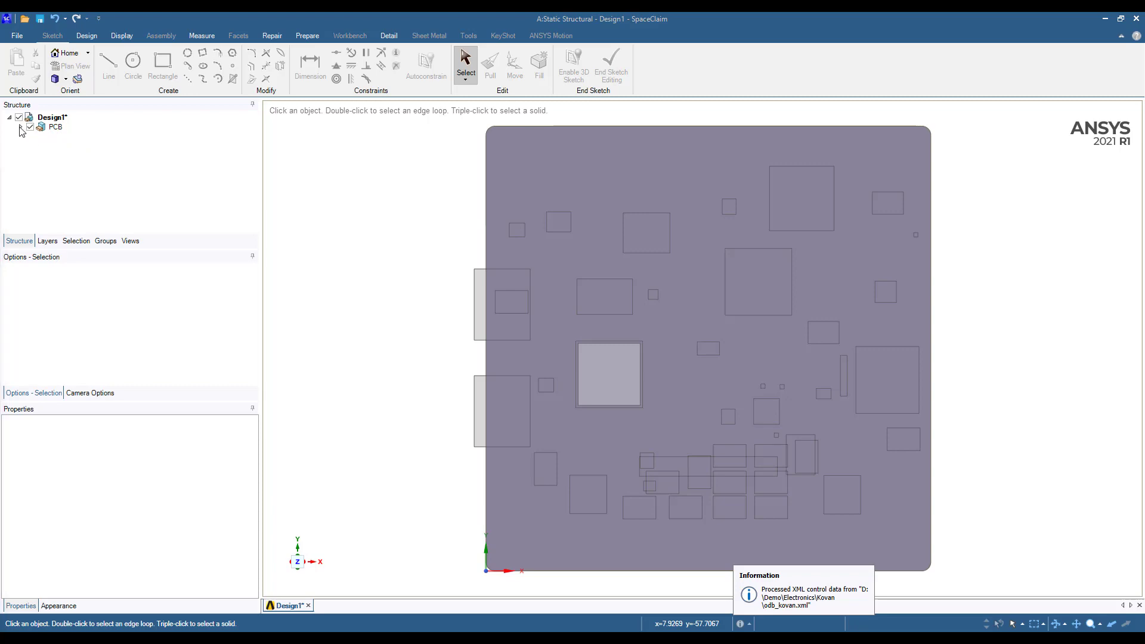
key(alt+Tab)
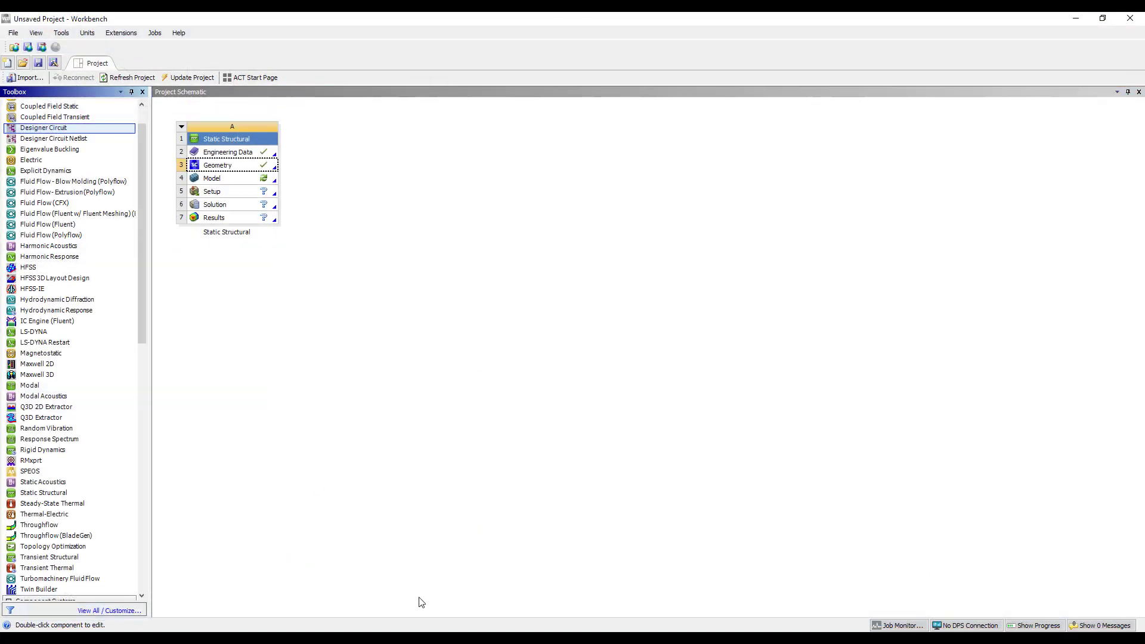
- Reopen the Static Structural Geometry cell so the Kovan board loads in SpaceClaim
double_click(249, 169)
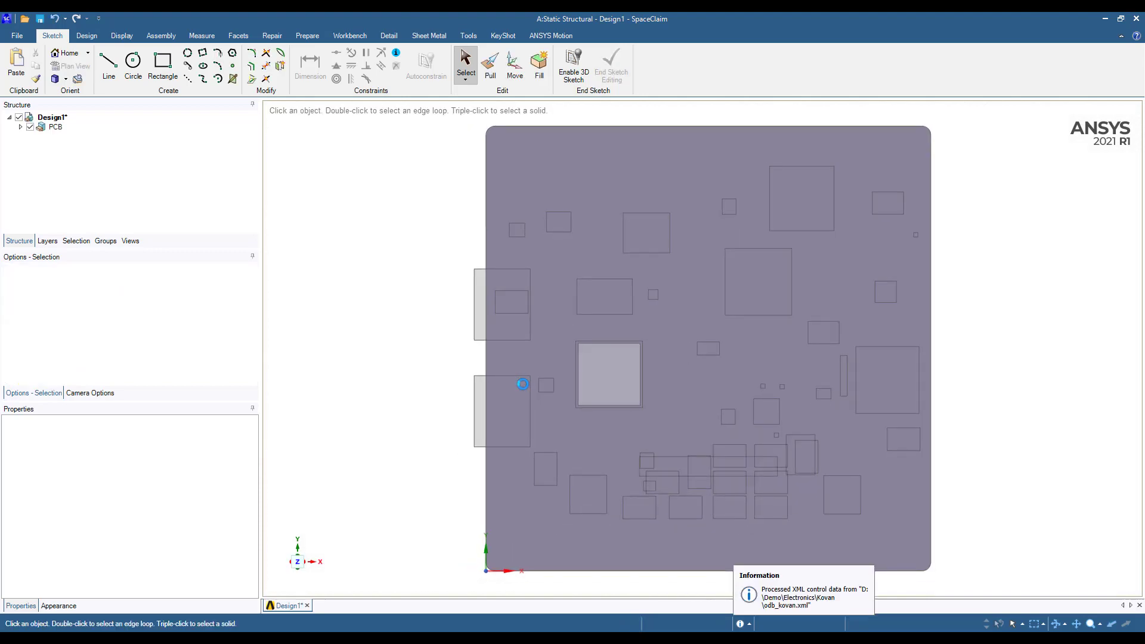
- Expand the PCB and delete its Components (PCB) group
mouse_move(396, 375)
middle_down()
mouse_move(422, 294)
mouse_move(186, 184)
middle_up()
click(20, 127)
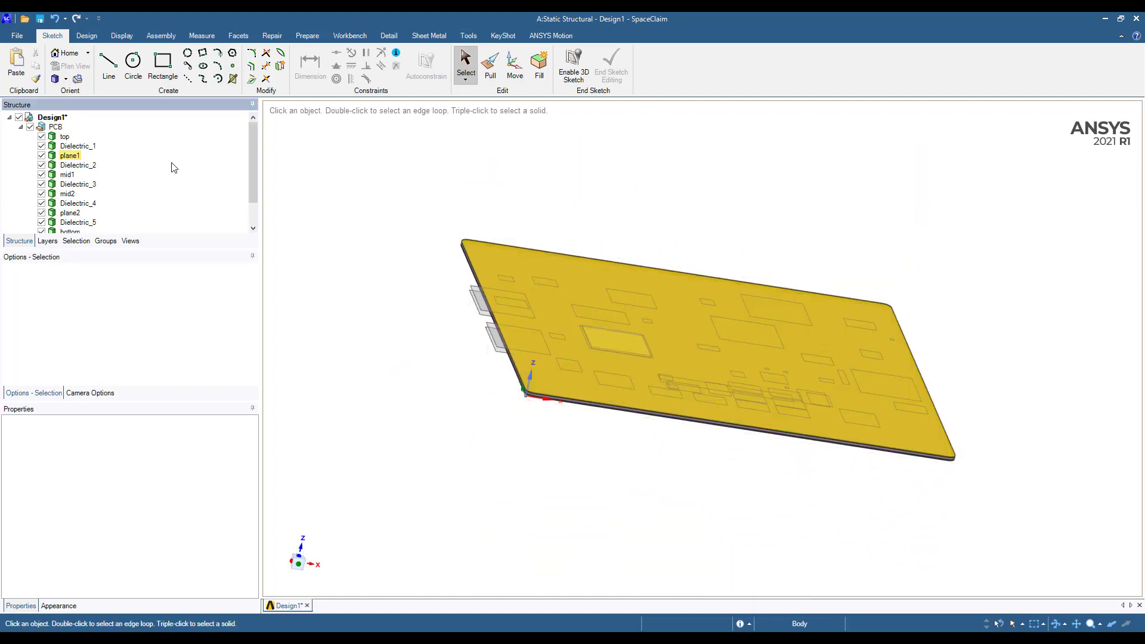
scroll(249, 229, down, 2)
click(87, 223)
key(Delete)
- Create a midsurface Surface body from the board faces
mouse_move(527, 366)
middle_down()
mouse_move(527, 325)
mouse_move(525, 343)
middle_up()
scroll(585, 357, up, 8)
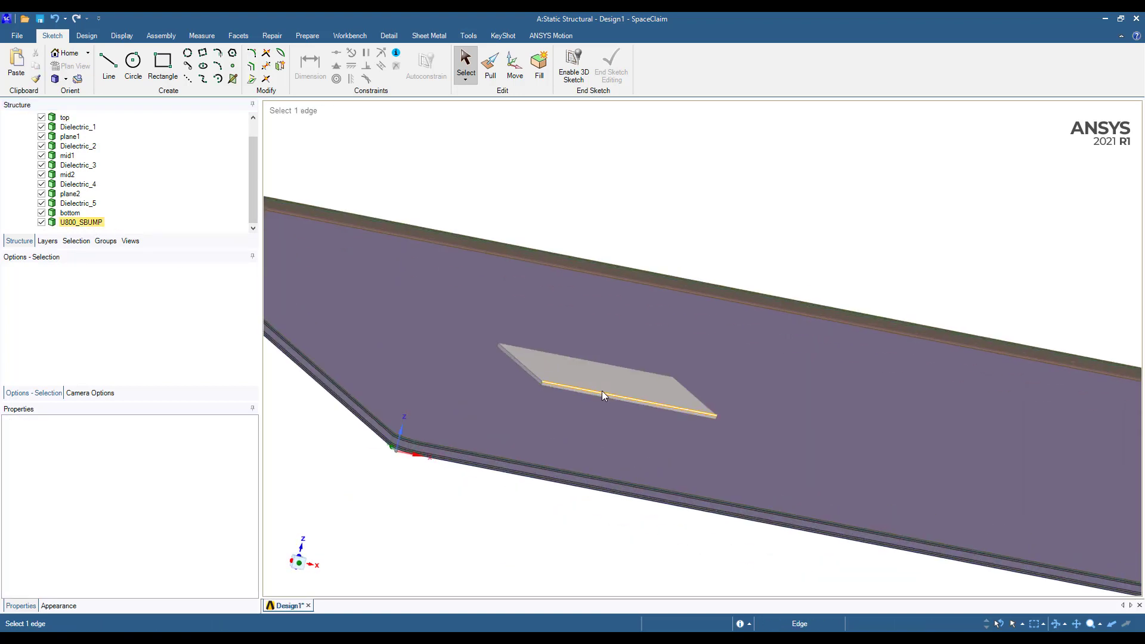
key(h)
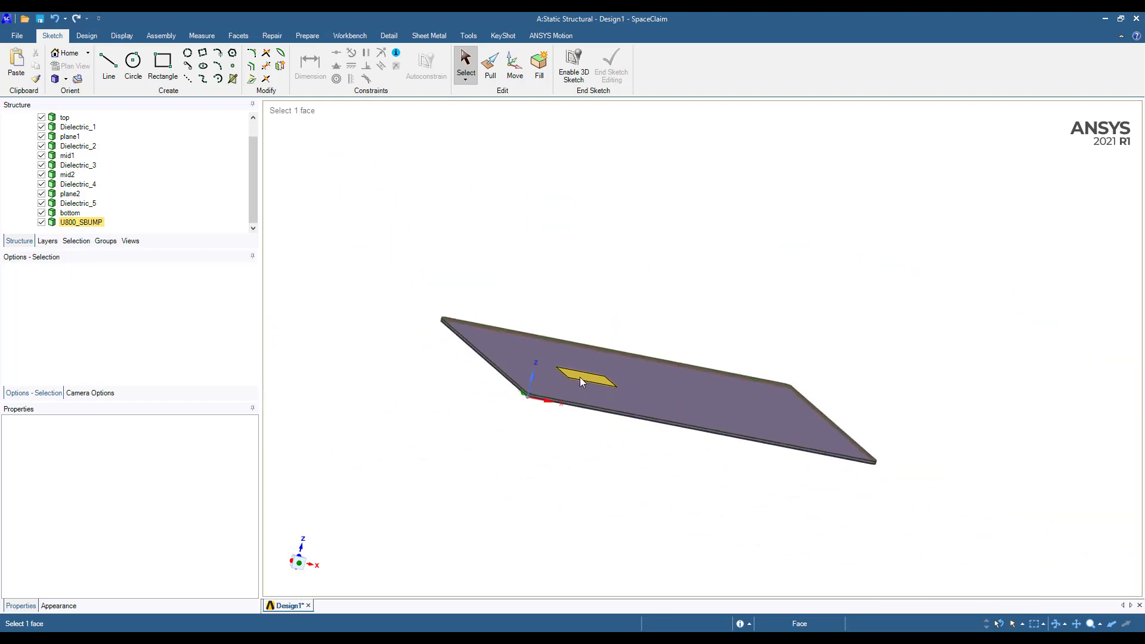
click(607, 345)
middle_drag(460, 352, 438, 426)
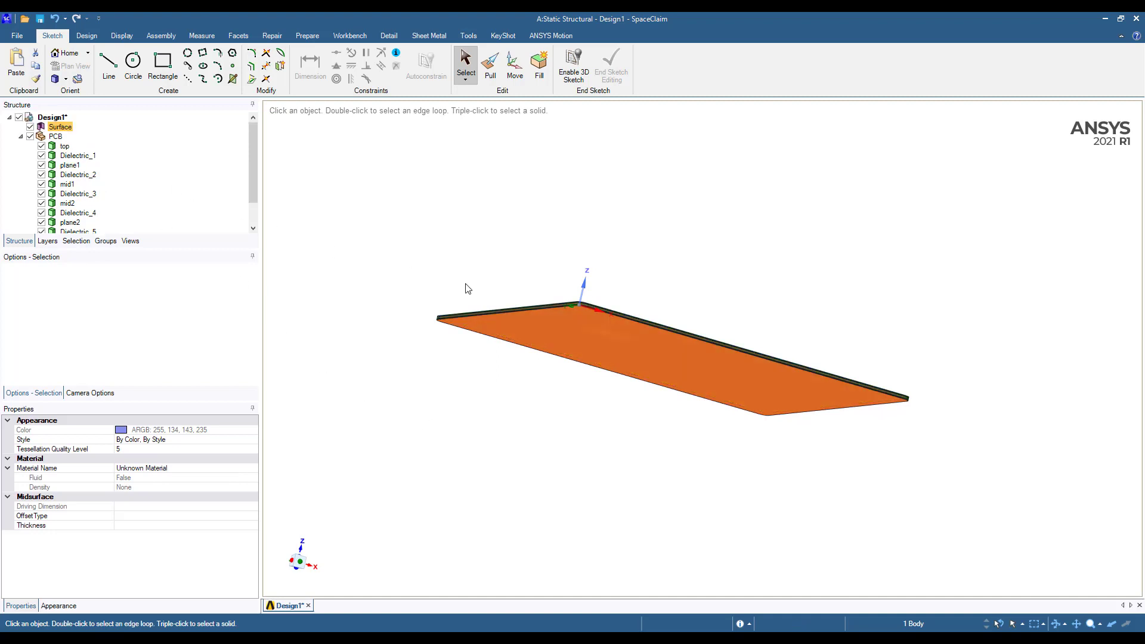
click(474, 408)
middle_drag(488, 401, 475, 444)
scroll(583, 386, up, 3)
scroll(583, 386, up, 6)
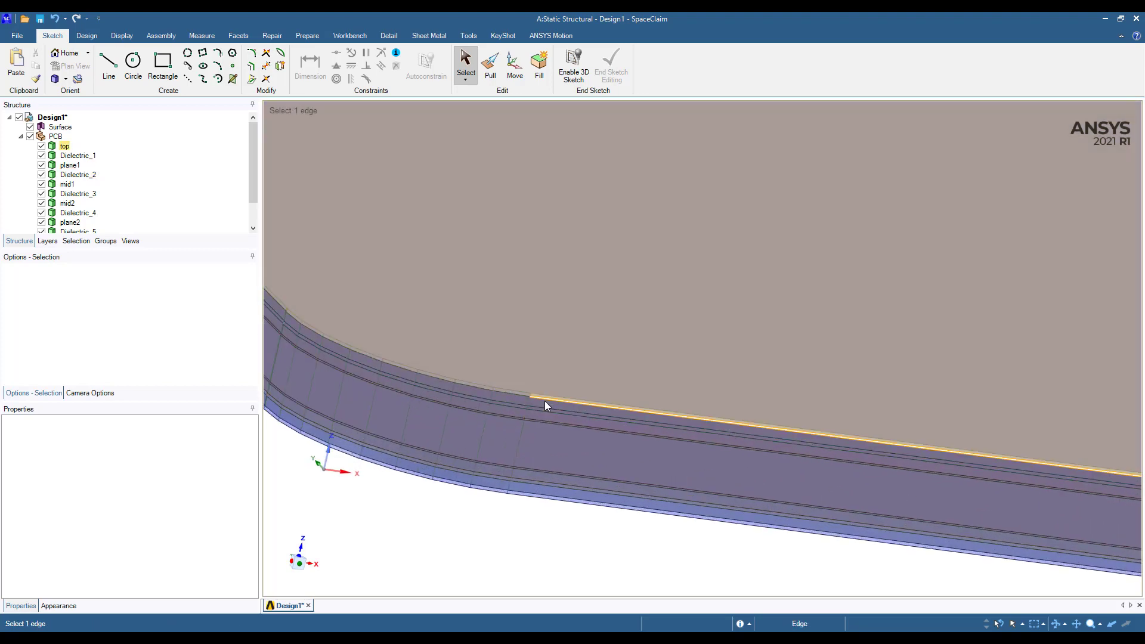
scroll(553, 395, up, 3)
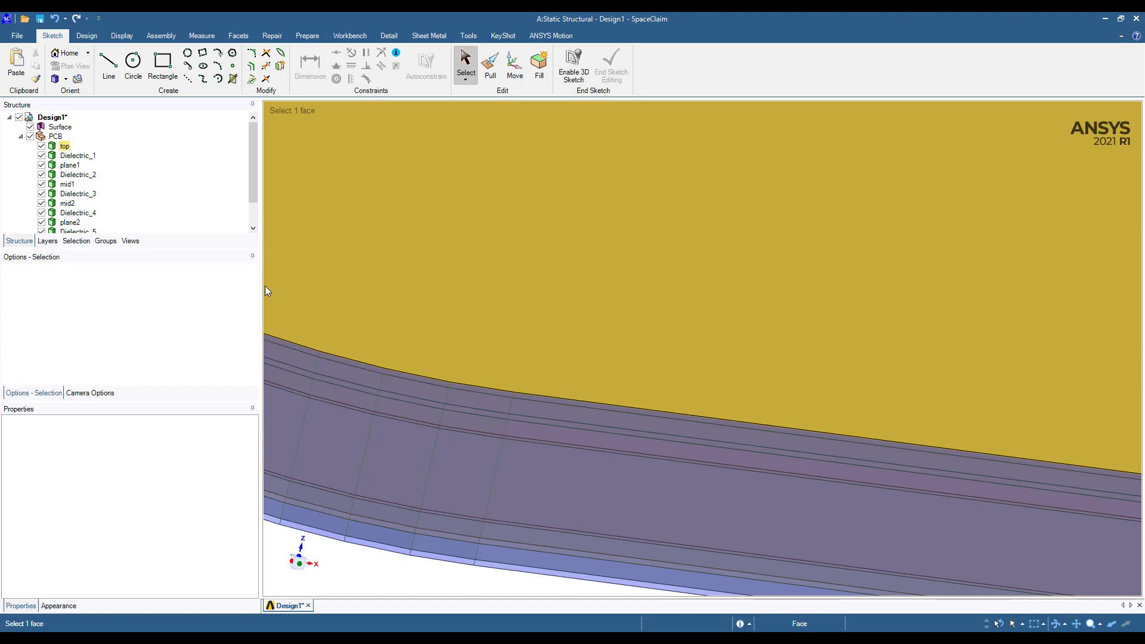
scroll(615, 396, down, 5)
scroll(641, 416, down, 5)
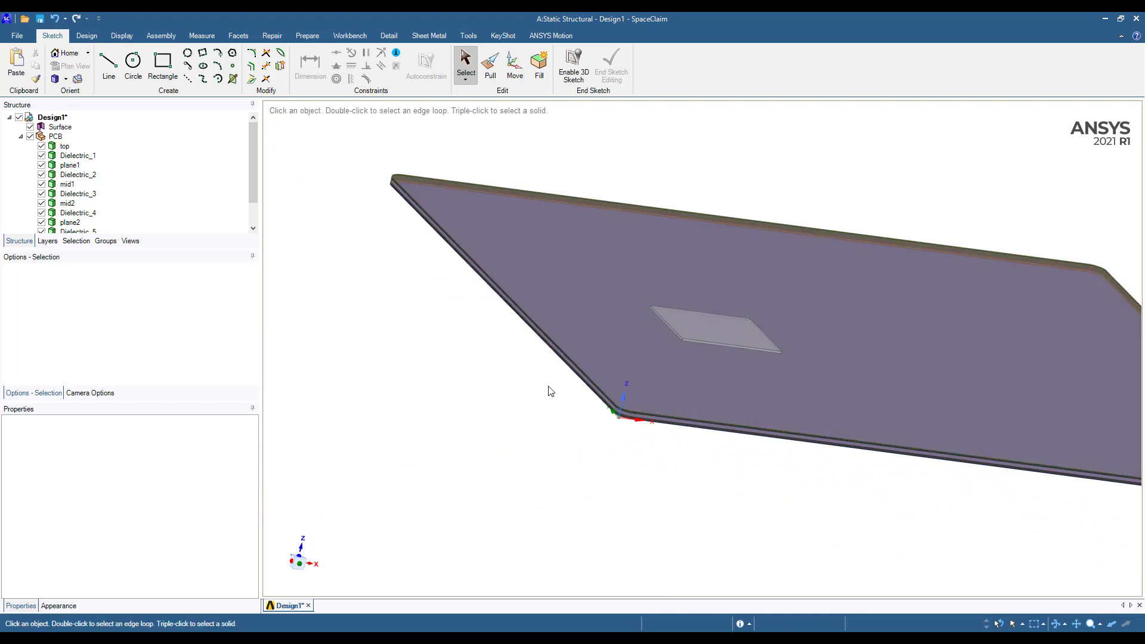
- Delete the layered PCB component, keeping only the Surface, and return to Workbench
click(55, 136)
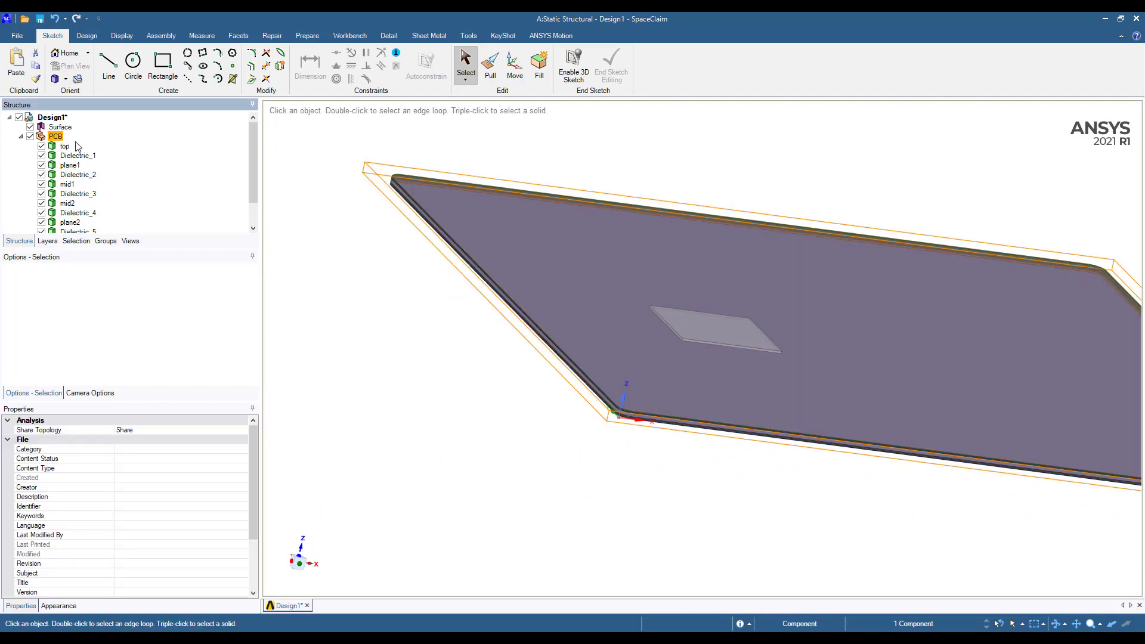
key(Delete)
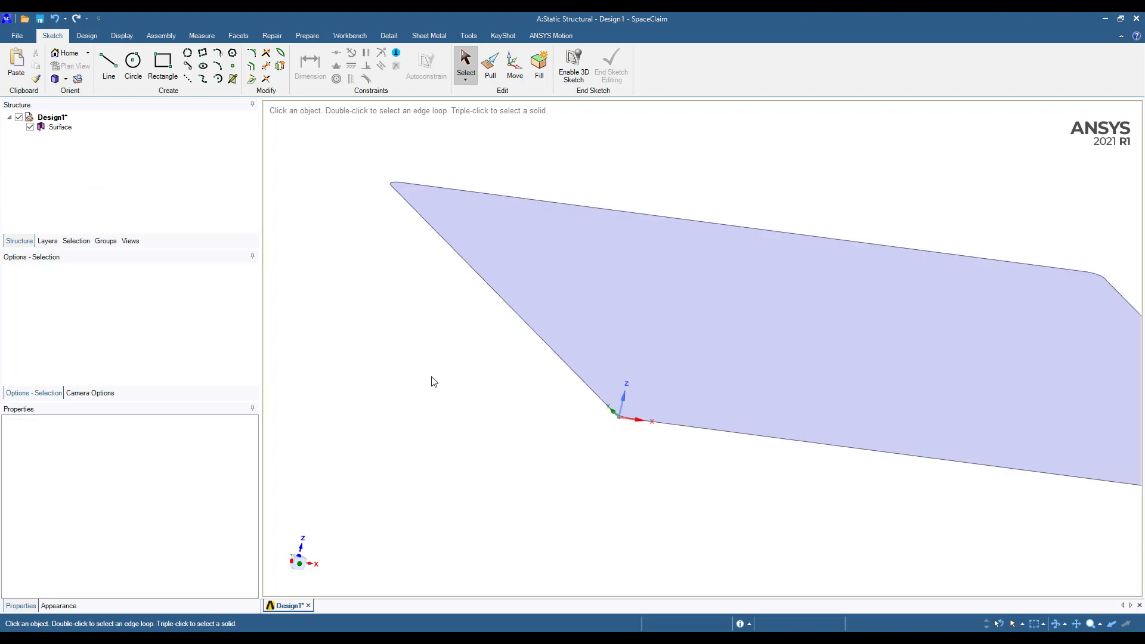
middle_drag(433, 382, 452, 506)
key(alt+Tab)
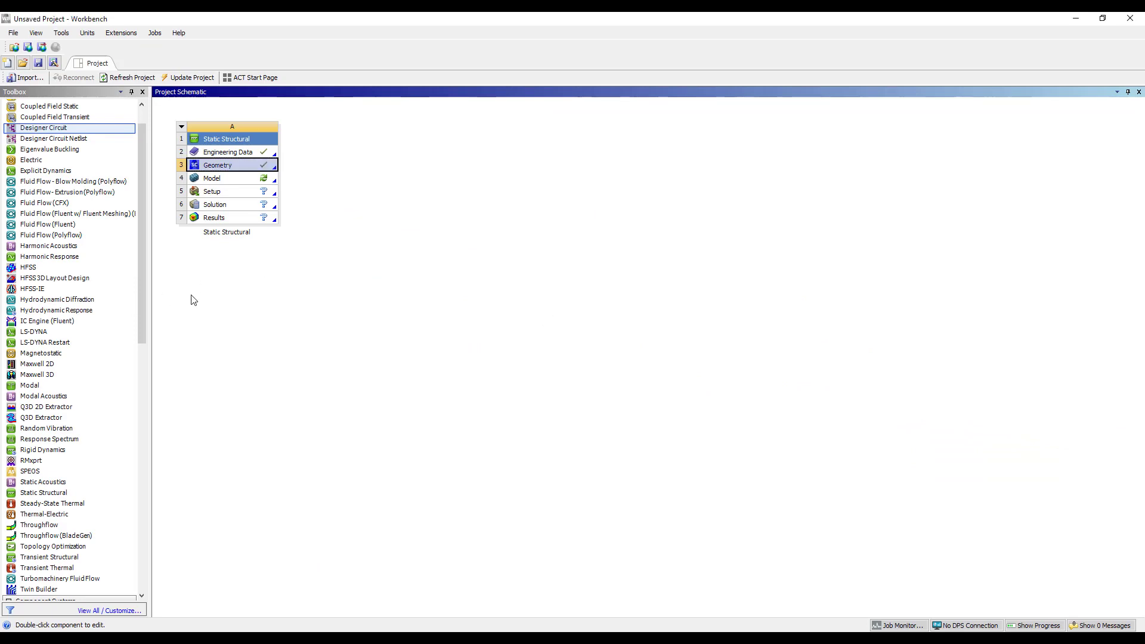
- Add an External Data system from Component Systems to the project schematic
scroll(103, 370, down, 1)
click(104, 366)
scroll(103, 370, down, 7)
scroll(97, 406, down, 3)
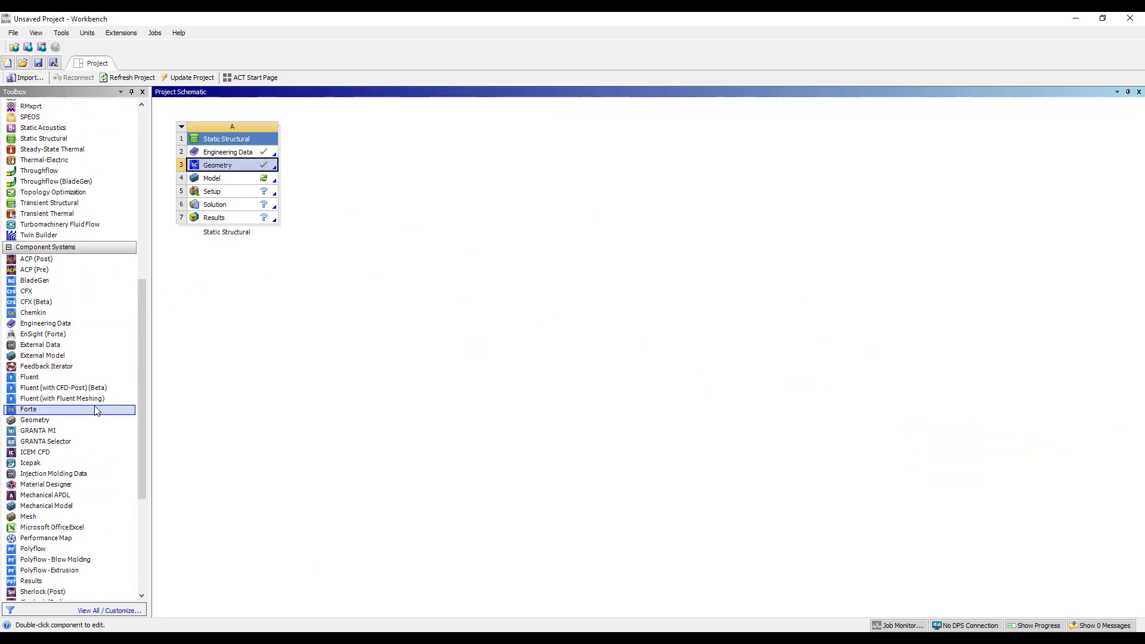
click(71, 326)
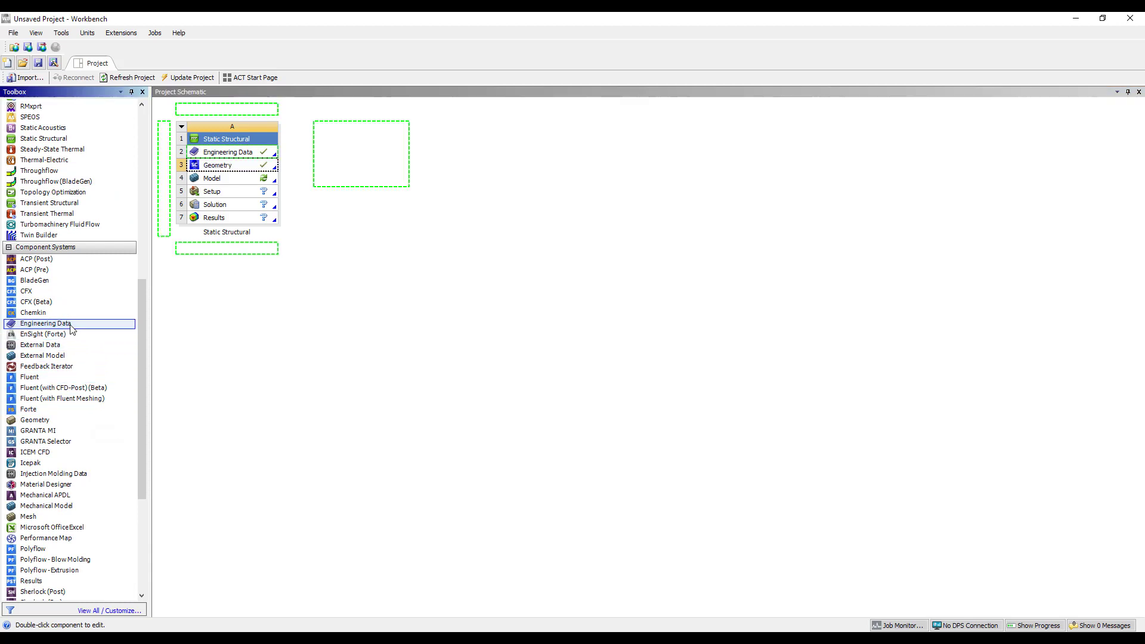
drag(57, 347, 158, 183)
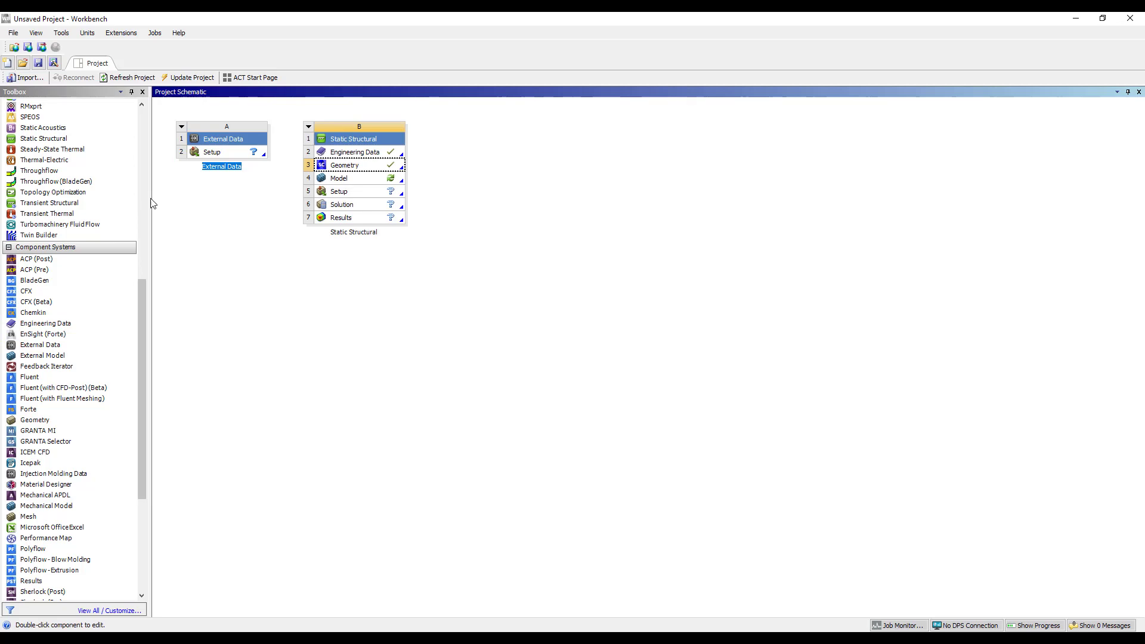
click(235, 157)
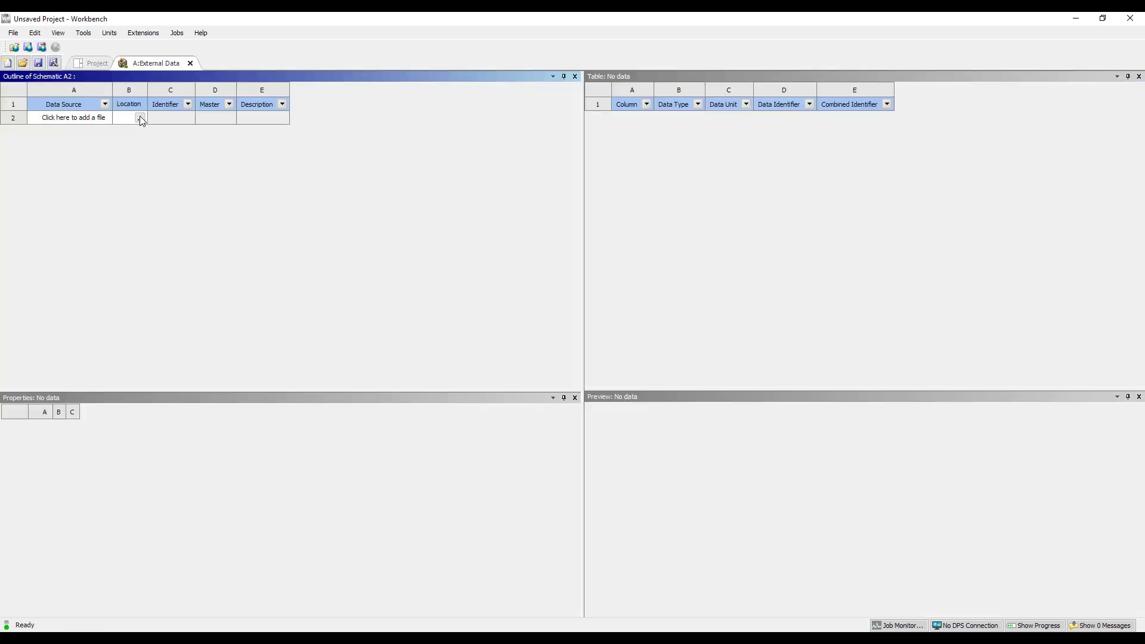
- Load D:\Demo\Electronics\Kovan\odb_kovan.tgz as File1 with ODB++ TGZ format
click(139, 119)
click(142, 132)
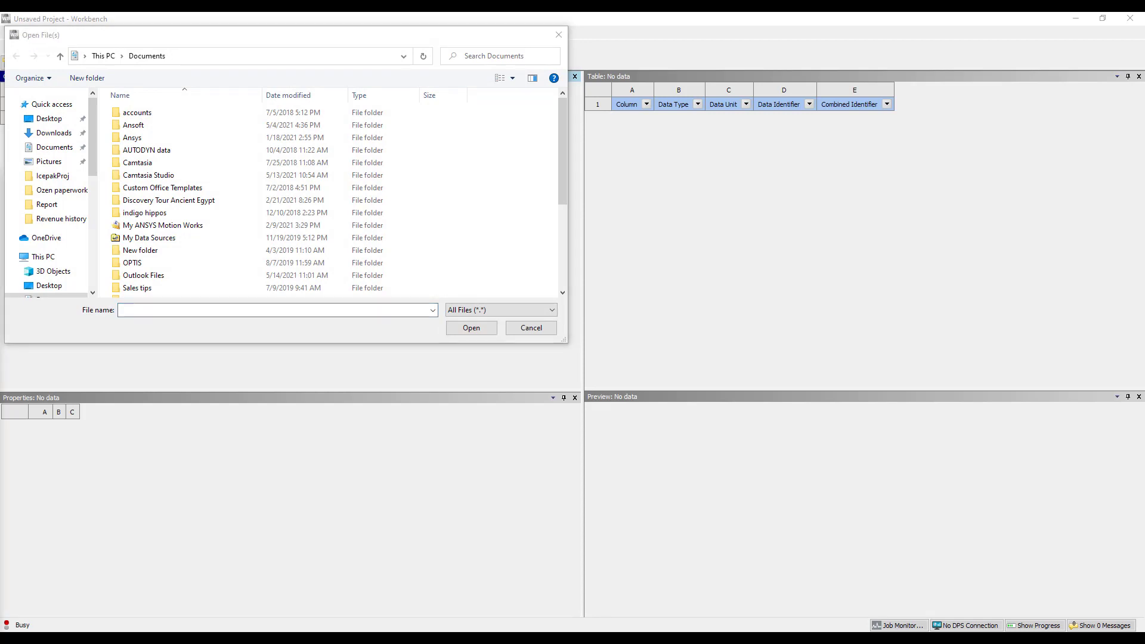
click(260, 59)
text(D:\Demo\Electronics\Kovan)
key(Return)
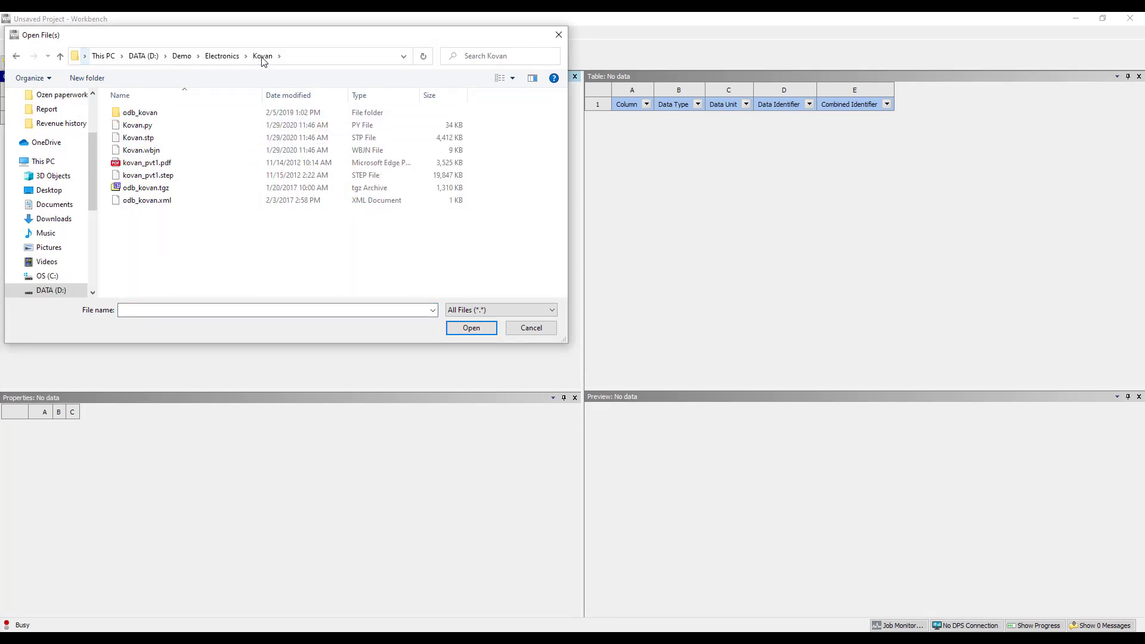
double_click(191, 188)
click(140, 120)
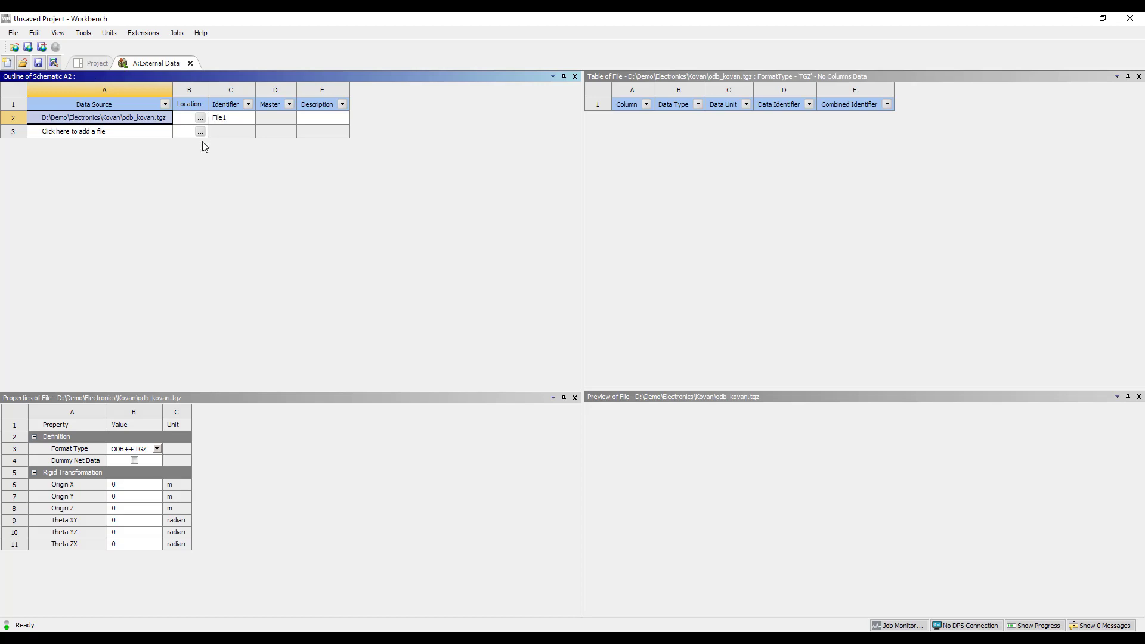
- Link External Data Setup to the Static Structural Model, update it, and open Mechanical
click(190, 63)
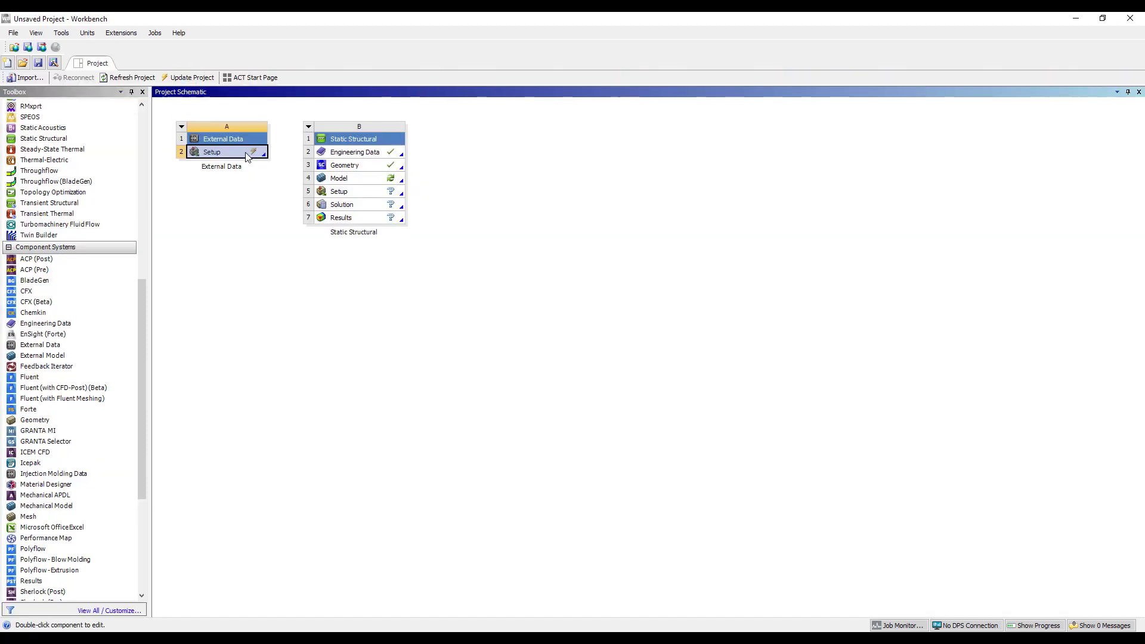
drag(253, 152, 337, 178)
click(285, 228)
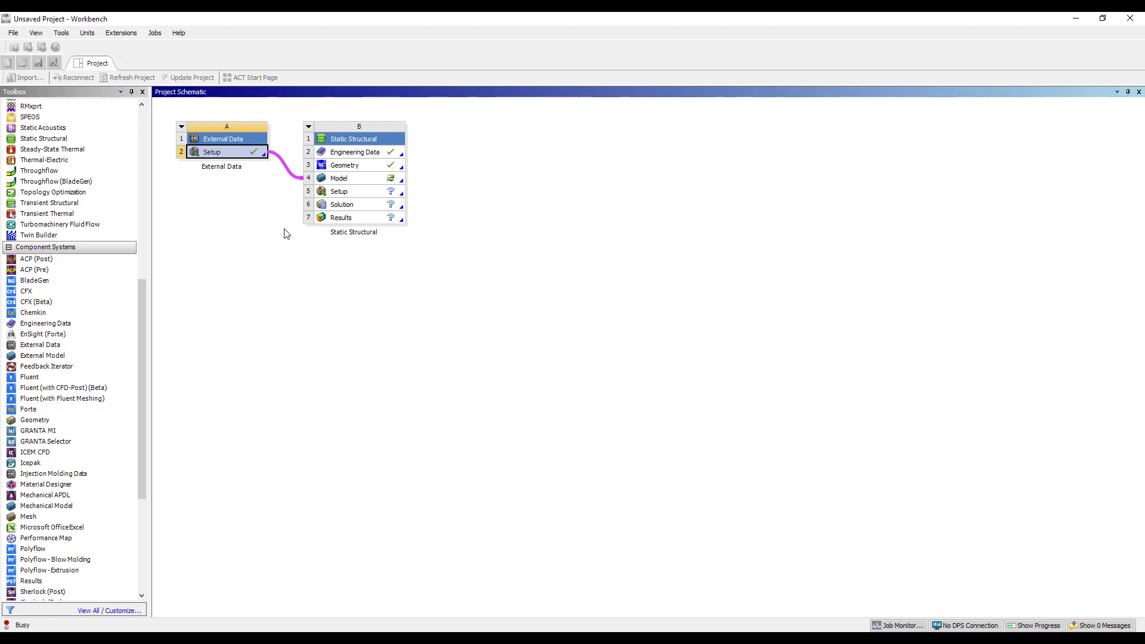
double_click(365, 178)
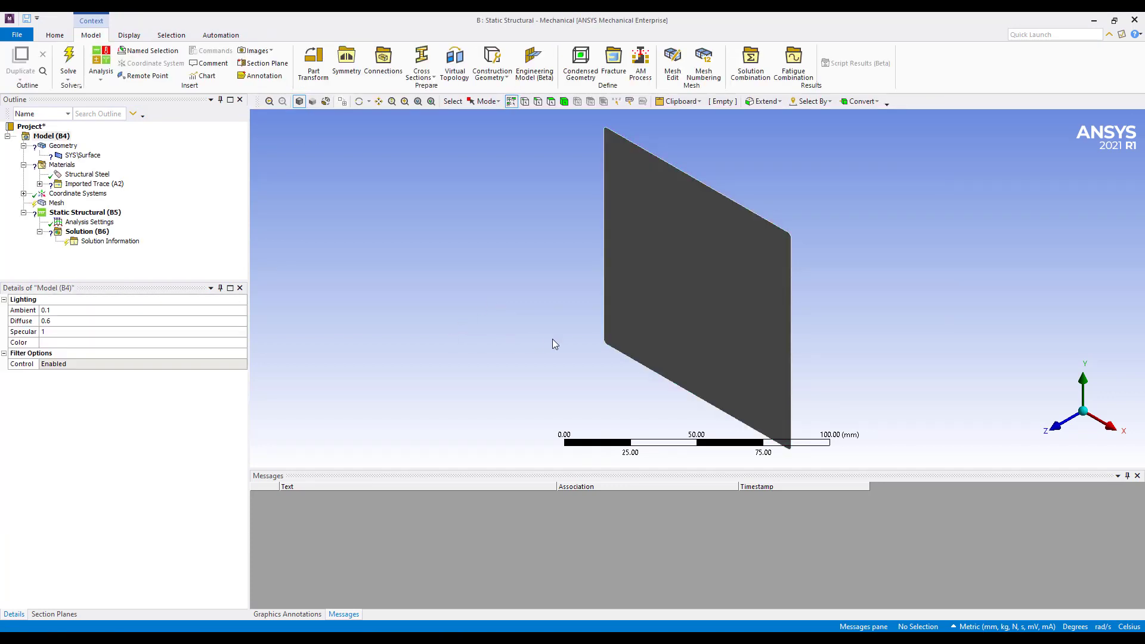
- Give SYS\Surface a 1 mm thickness and select Imported Trace under Imported Trace (A2)
mouse_move(659, 317)
middle_down()
mouse_move(716, 289)
mouse_move(773, 215)
mouse_move(735, 219)
middle_up()
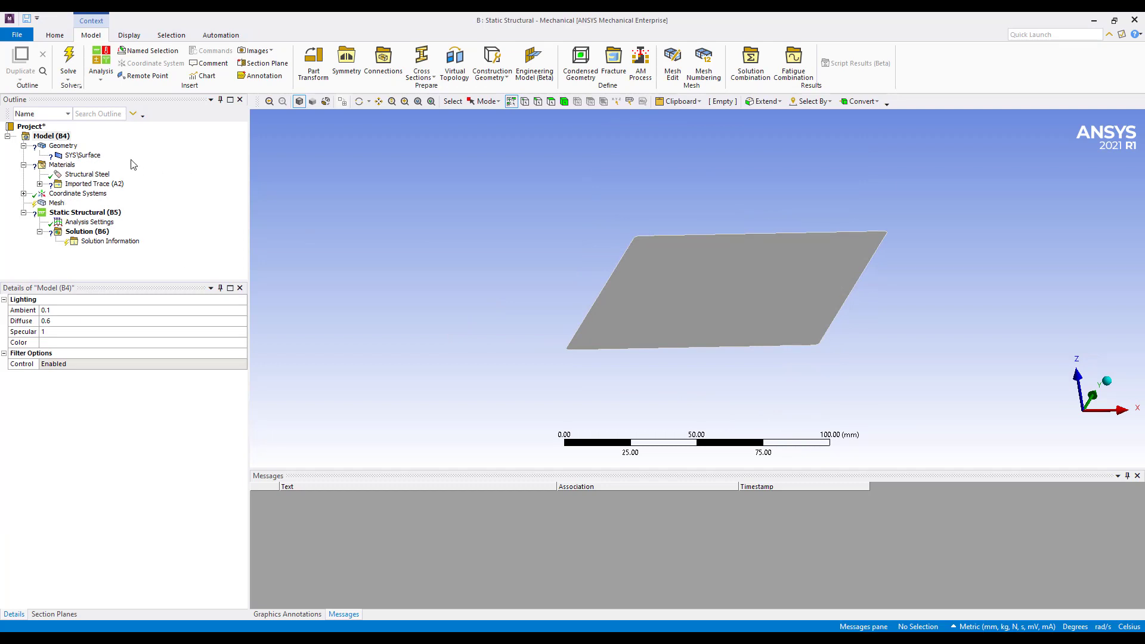
click(94, 156)
click(132, 376)
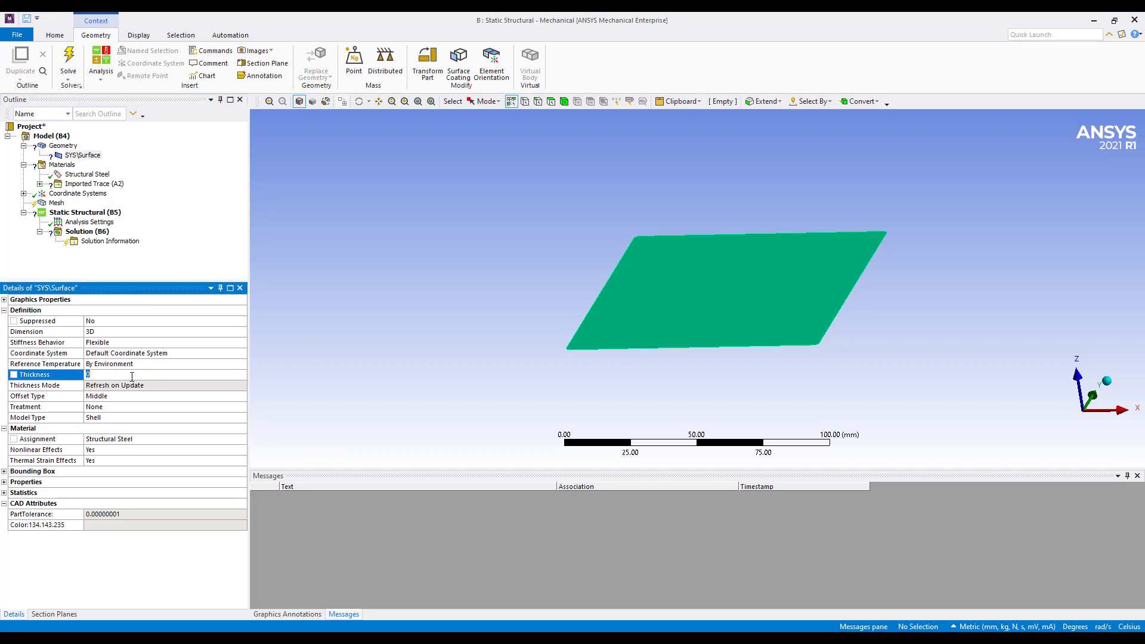
text(1)
key(Return)
click(39, 183)
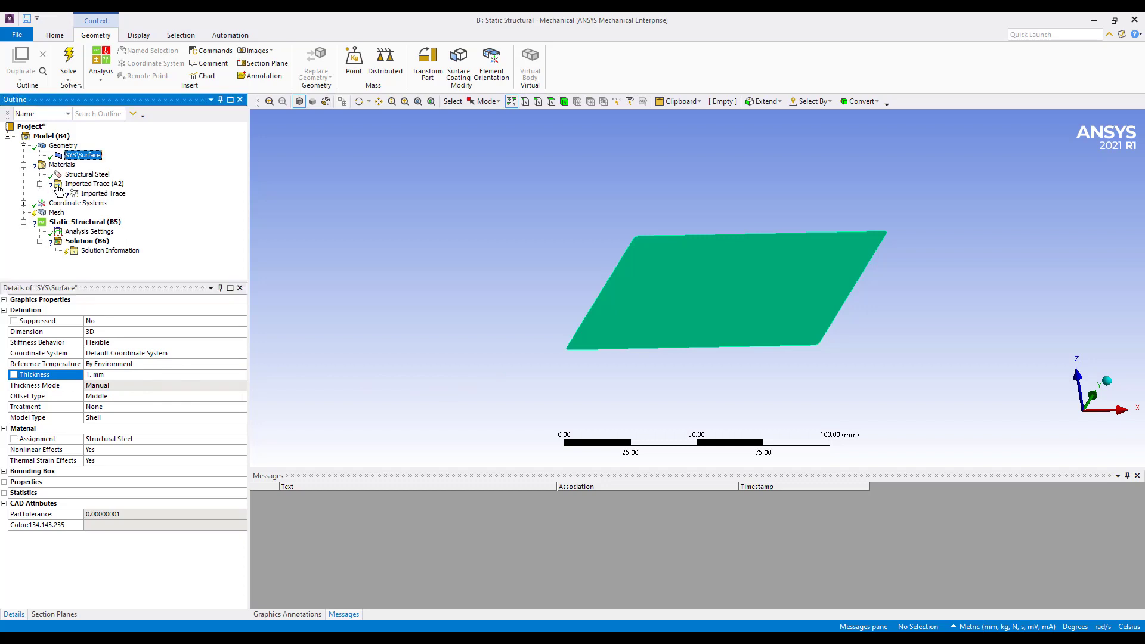
click(103, 194)
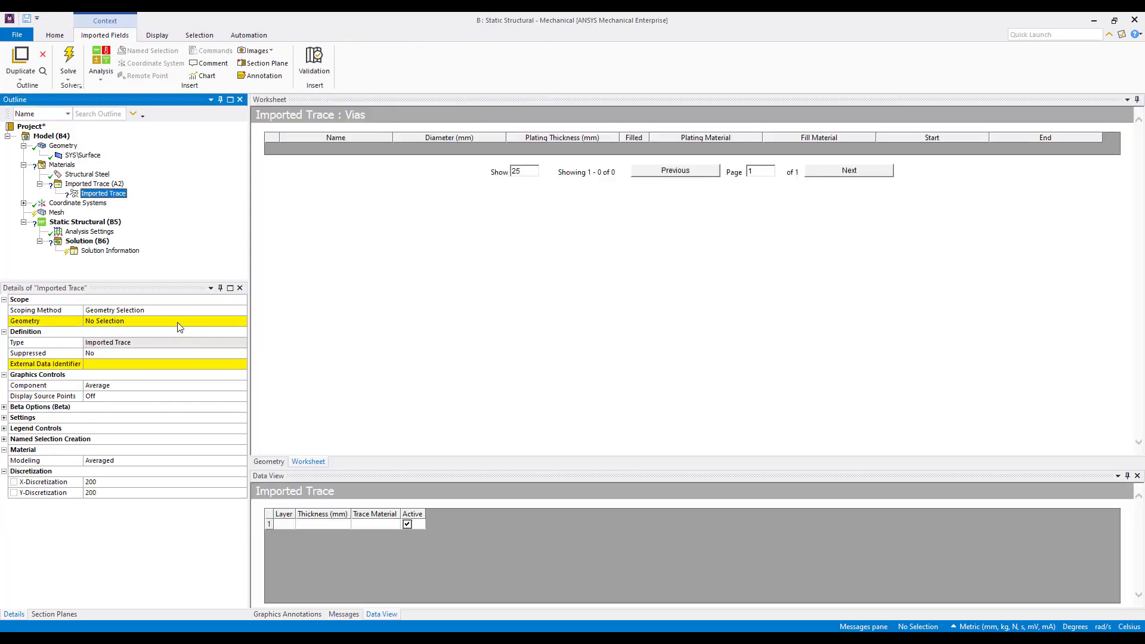
- Assign the board body as the Imported Trace geometry using body selection
click(179, 321)
click(269, 461)
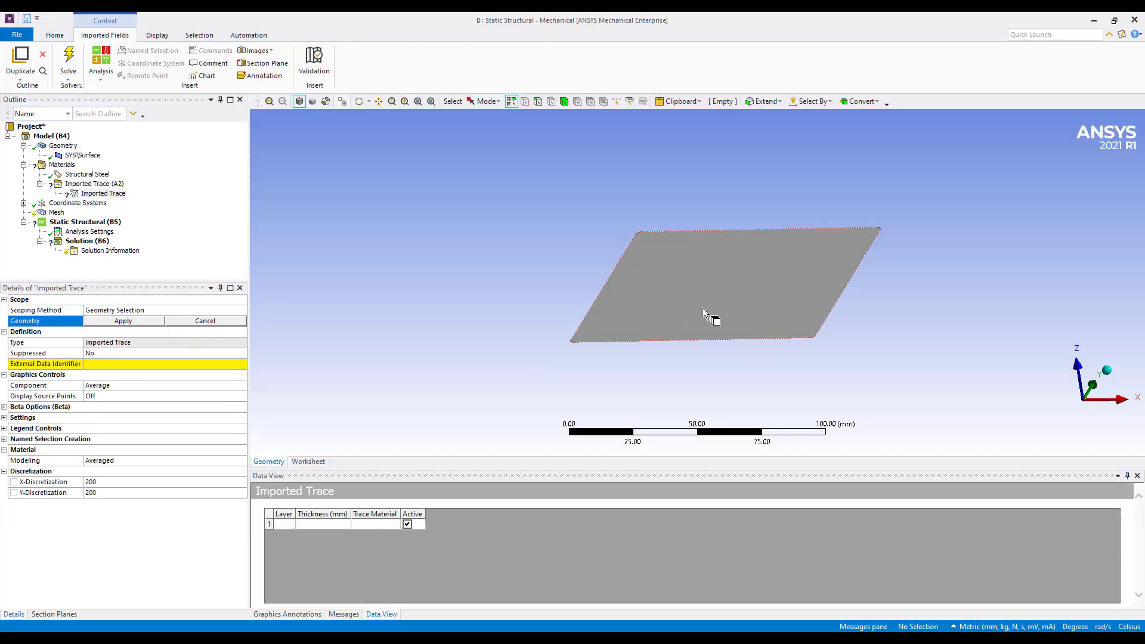
click(563, 102)
click(695, 316)
click(146, 321)
- Set the Imported Trace External Data Identifier to File1
click(169, 365)
click(242, 364)
click(216, 377)
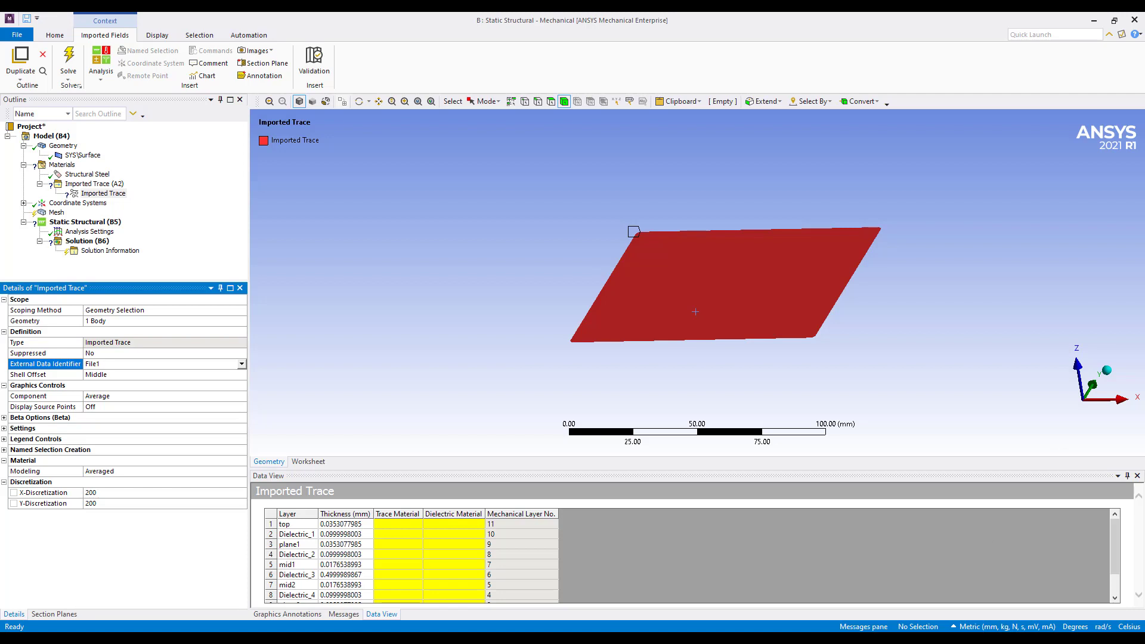
- Set the SYS\Surface body's Offset Type to Bottom
click(83, 155)
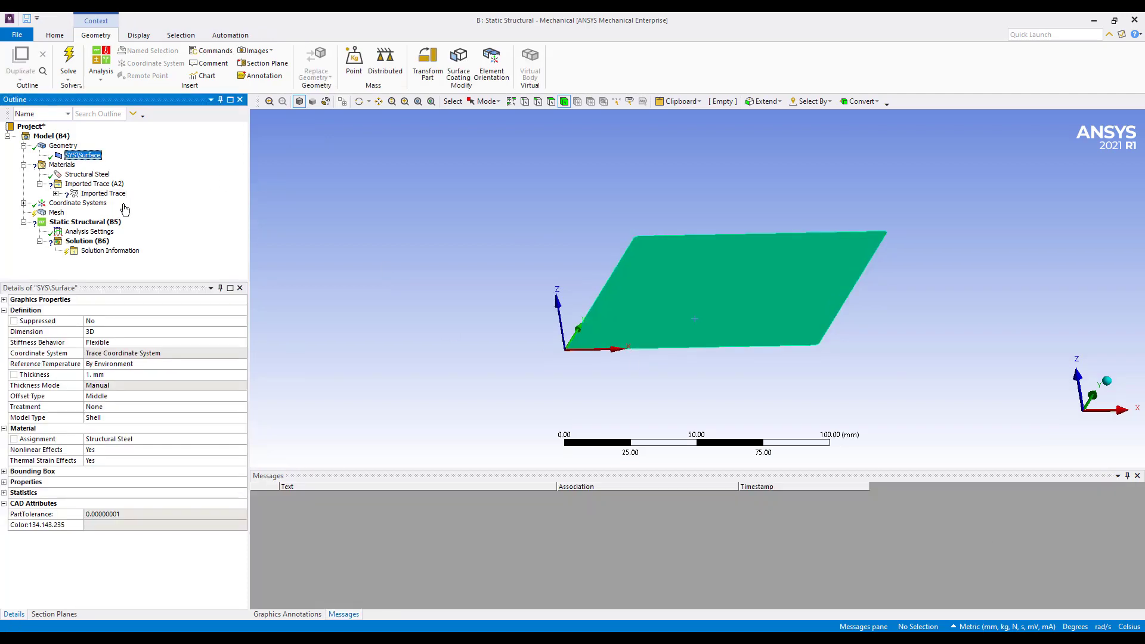
click(142, 396)
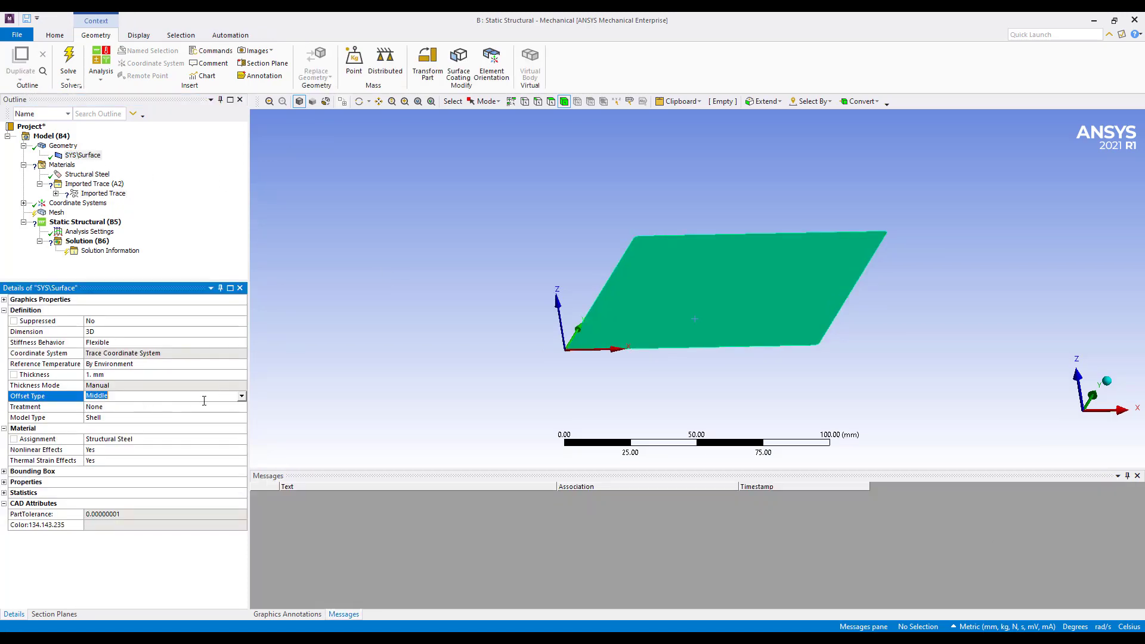
click(242, 396)
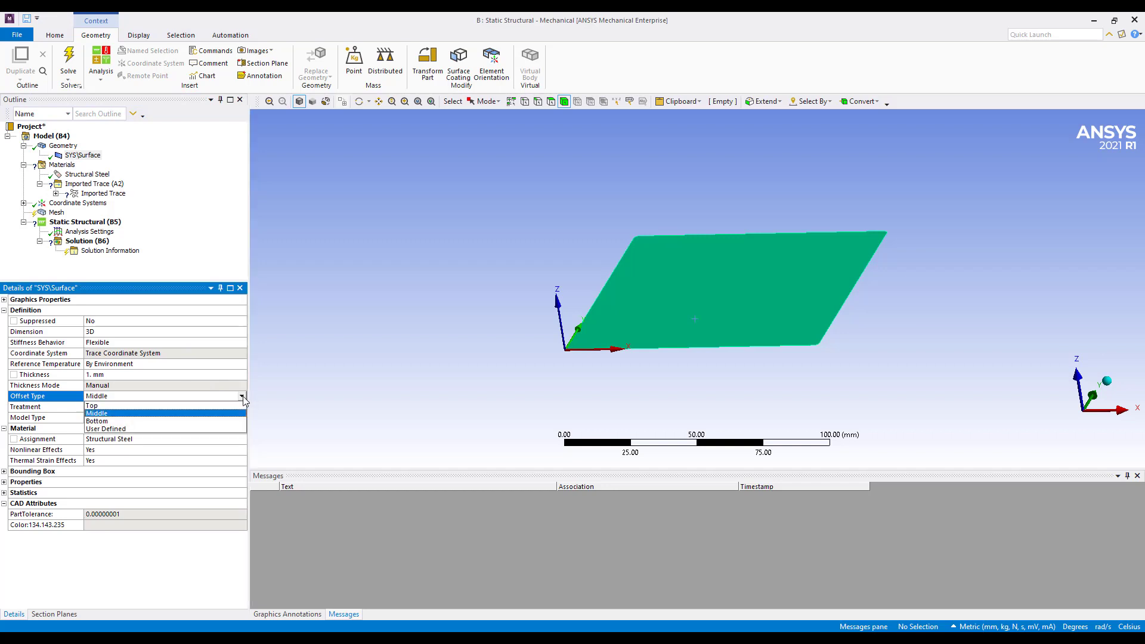
click(208, 421)
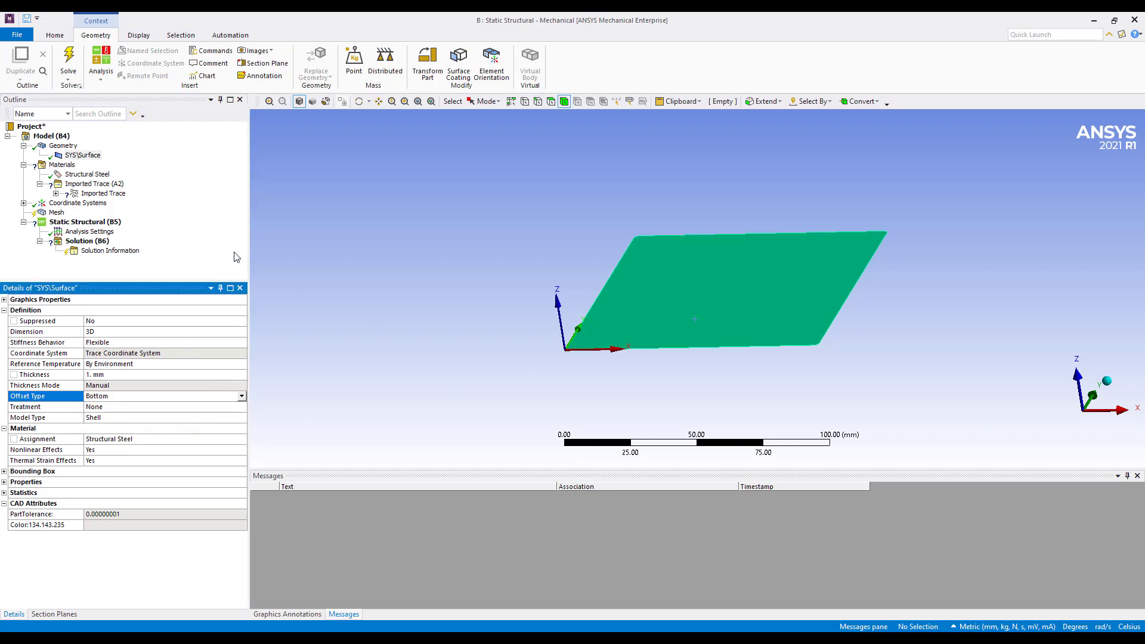
- Set the Imported Trace Shell Offset to Bottom and open the top layer's Trace Material choices
click(103, 193)
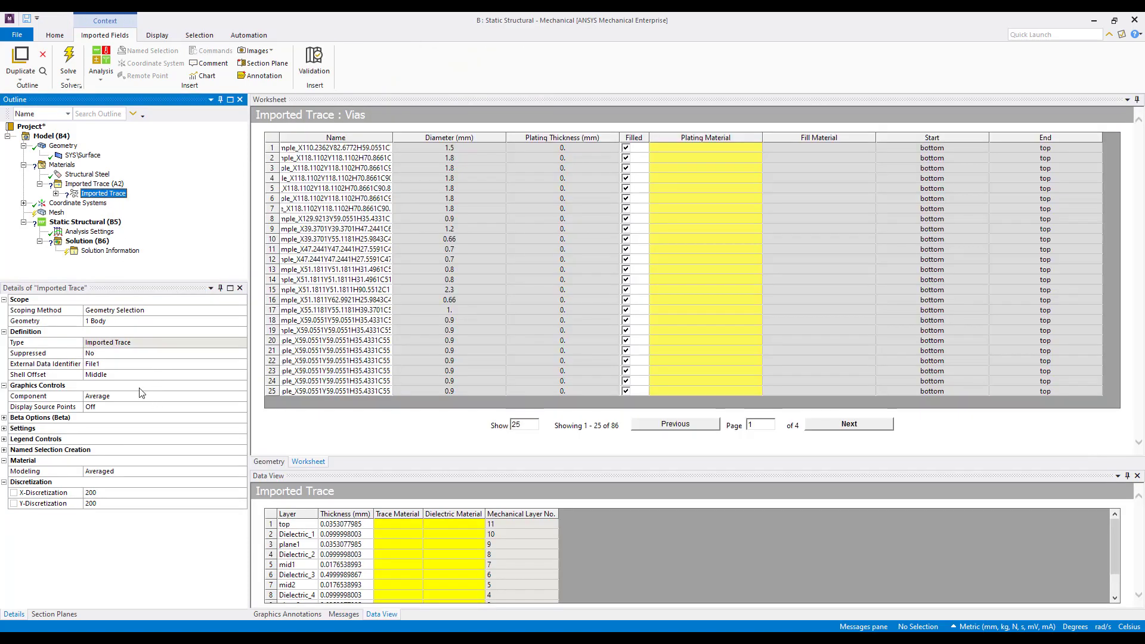
click(143, 375)
click(241, 375)
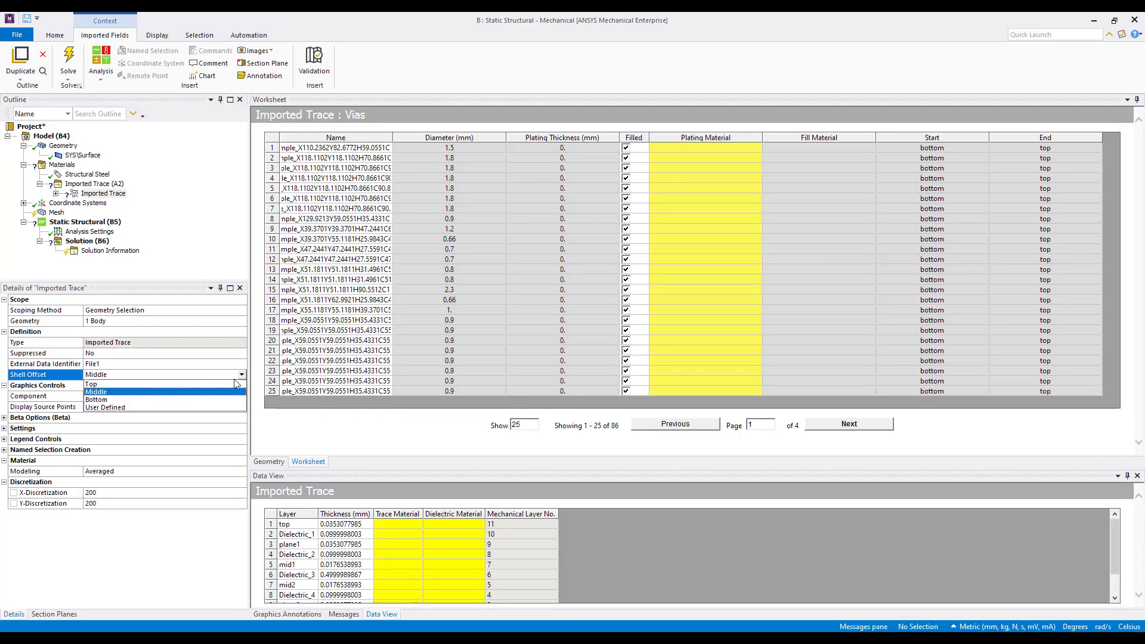
click(201, 400)
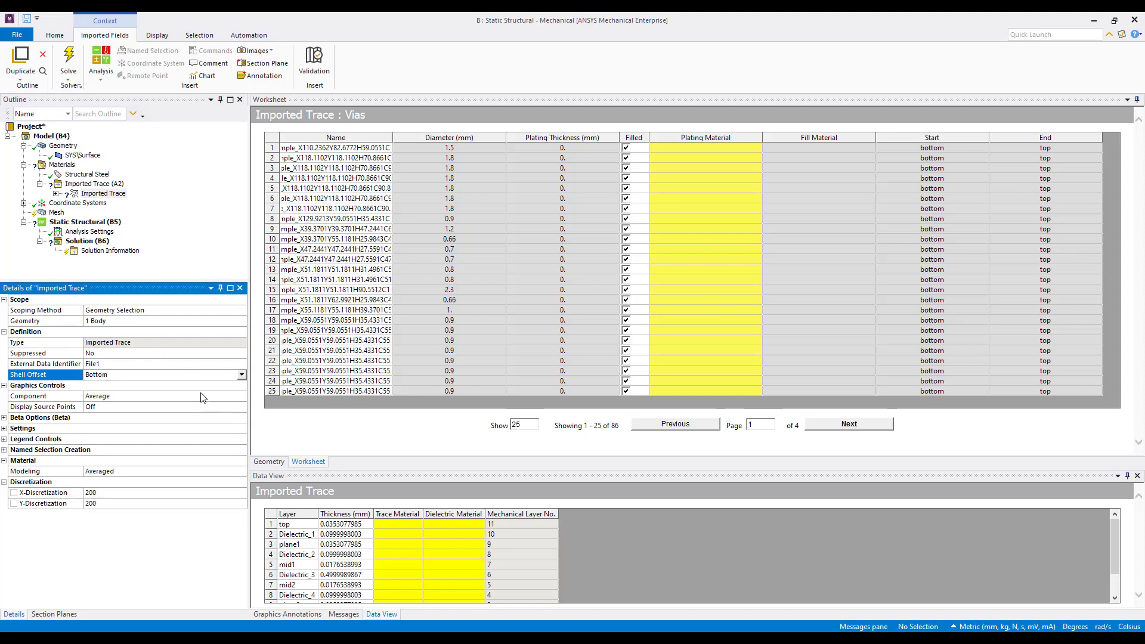
click(401, 524)
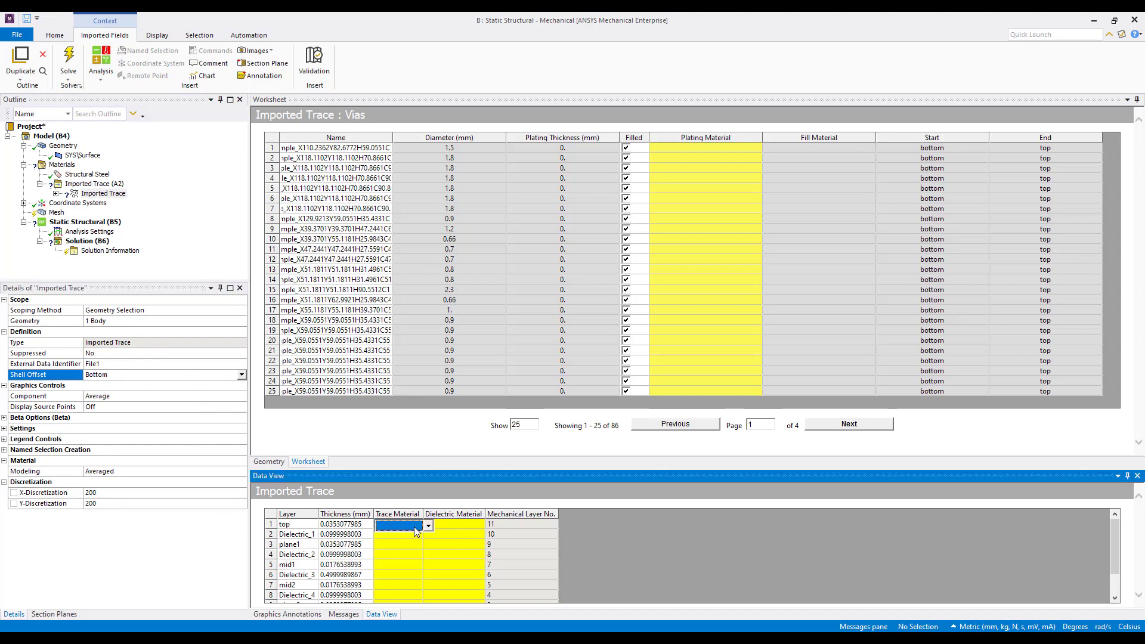
click(404, 527)
- Search the material library for 'f' and add FR-4 to the model
click(62, 165)
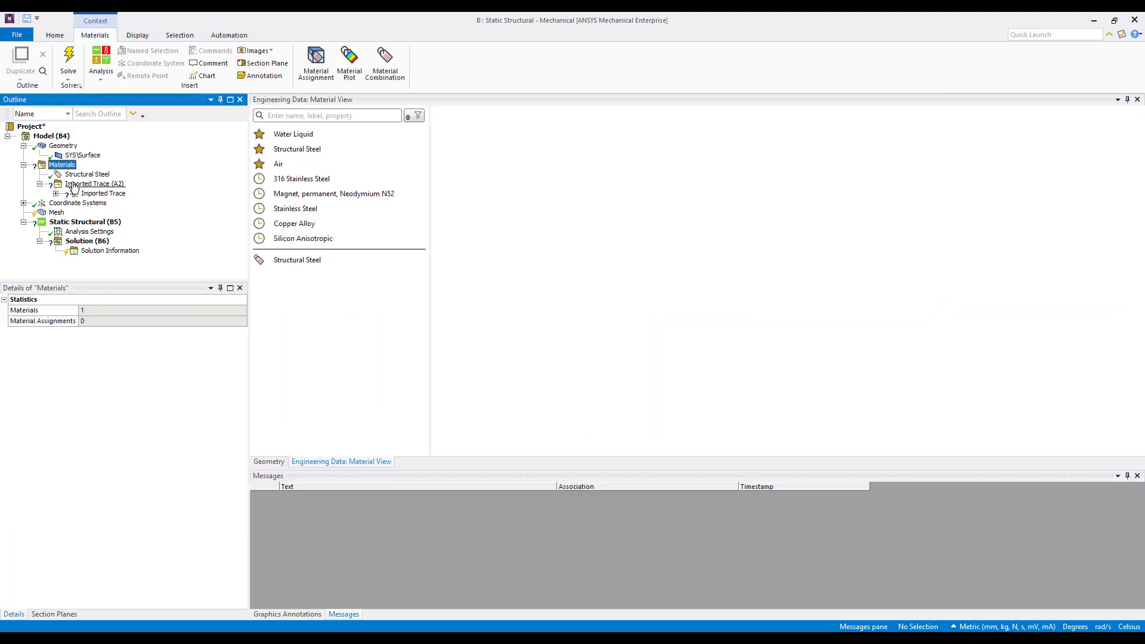
click(319, 116)
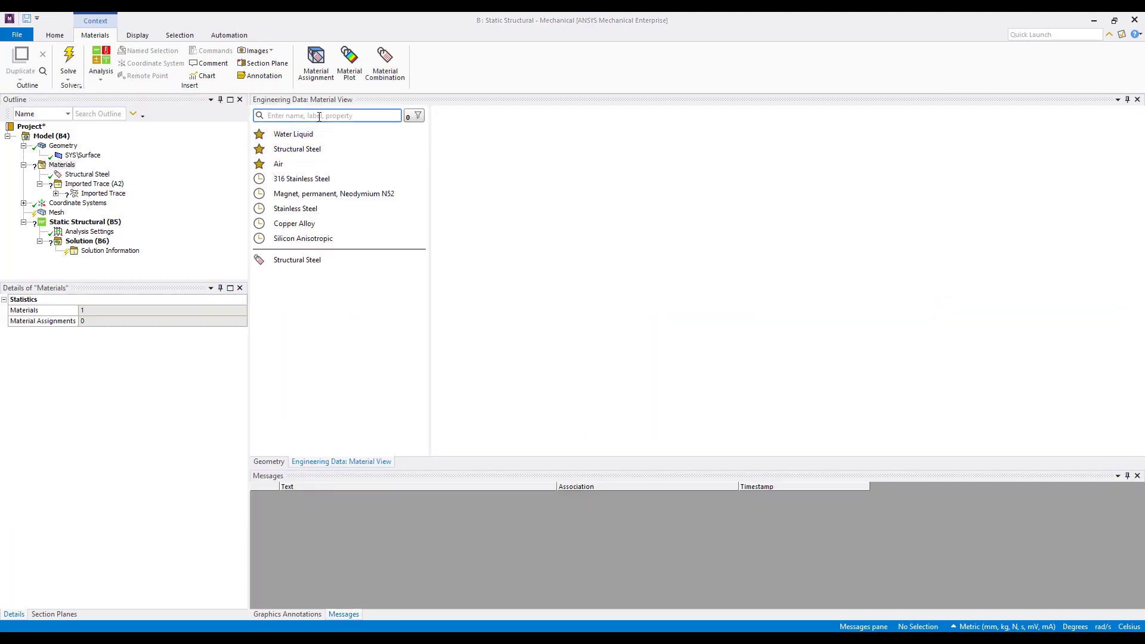
text(fr)
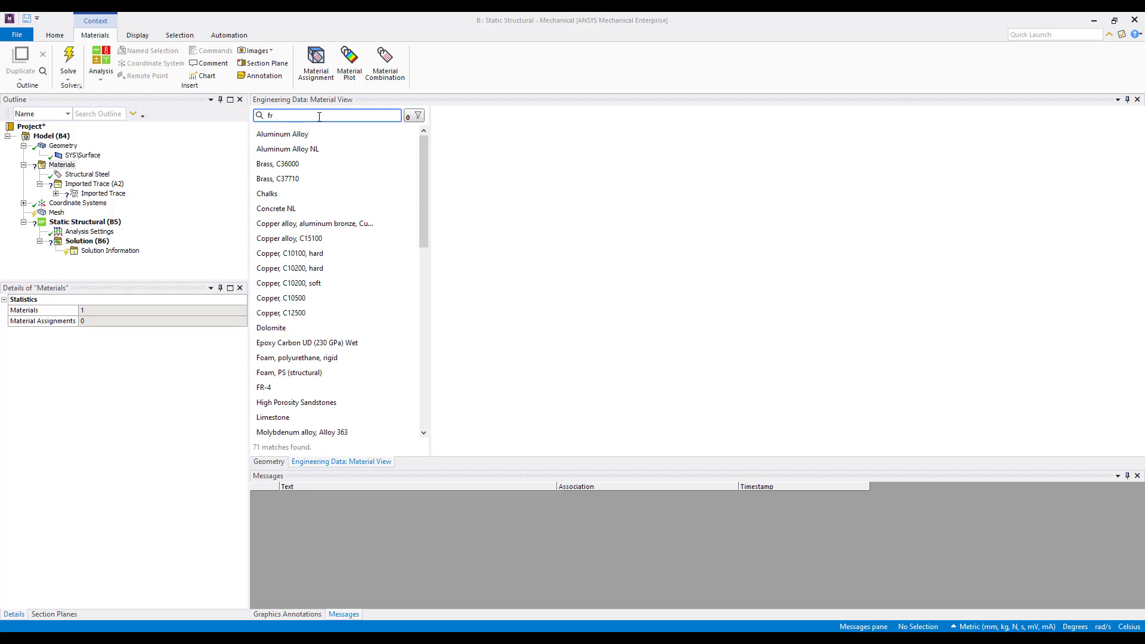
mouse_move(292, 391)
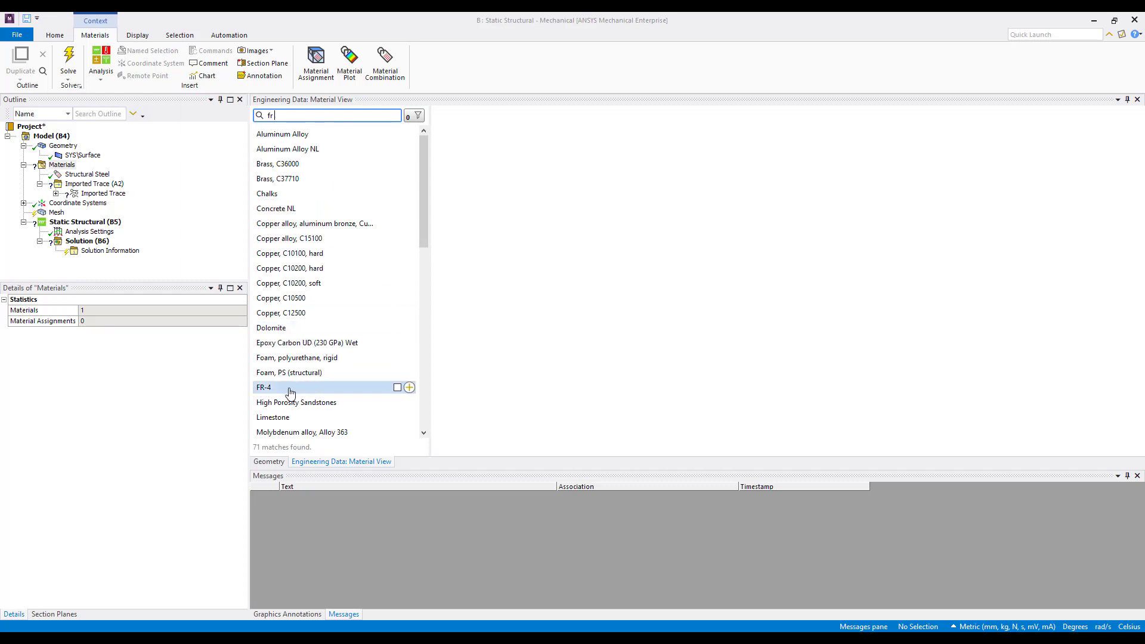
click(409, 388)
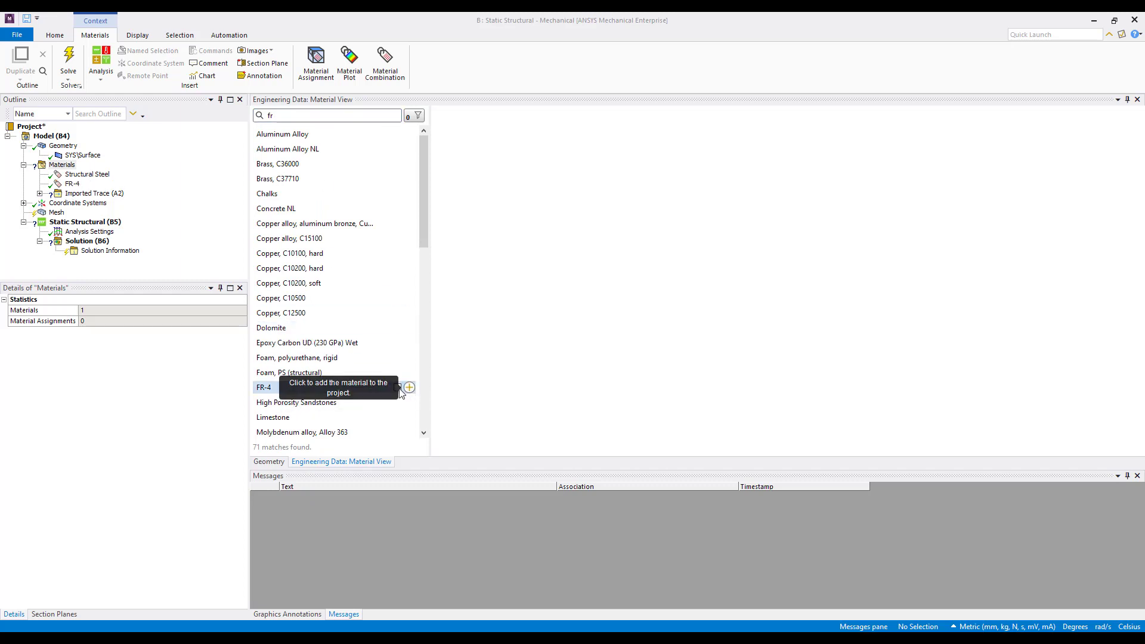
- Search for 'copper' and add Copper Alloy to the model
click(310, 115)
text(copper)
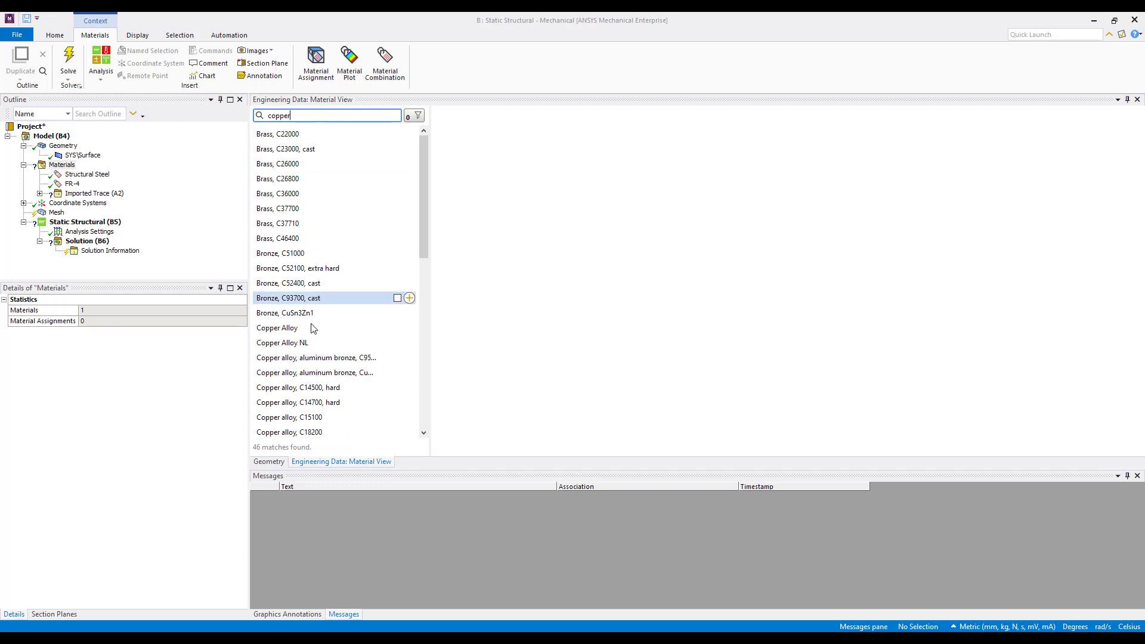
click(408, 328)
- Set the top layer's trace material to Copper Alloy and fill it down to all layers
click(39, 202)
click(89, 212)
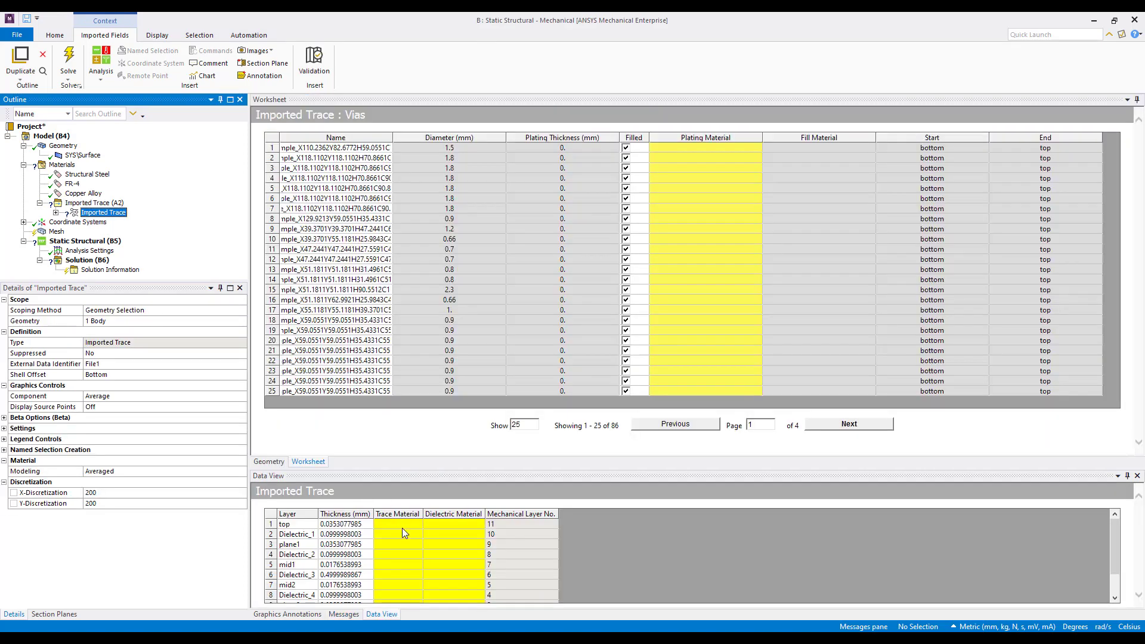
click(401, 528)
click(410, 527)
click(396, 556)
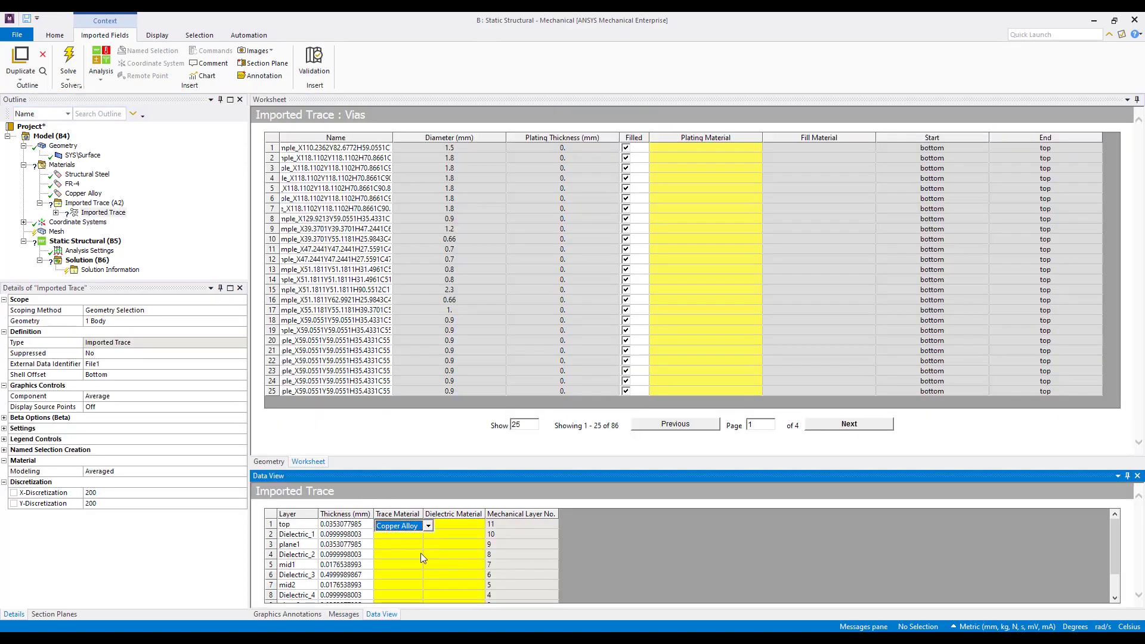
click(523, 556)
click(411, 527)
scroll(403, 537, down, 1)
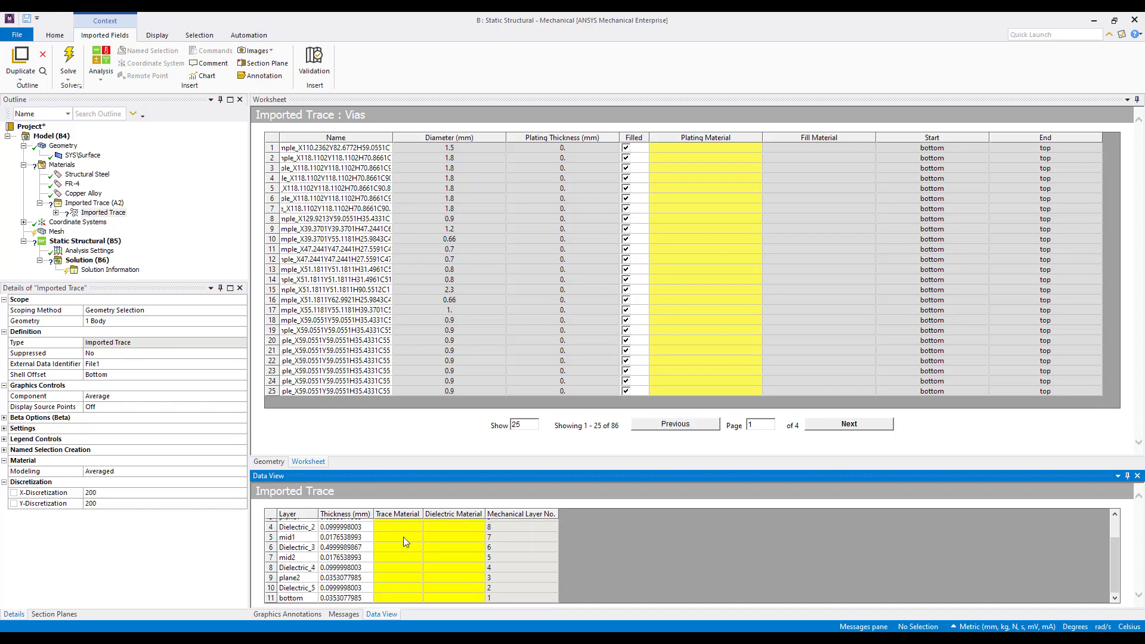
shift+click(409, 593)
key(ctrl+v)
- Set the top layer's dielectric material to FR-4 and fill it down to all layers
scroll(518, 543, up, 1)
click(461, 525)
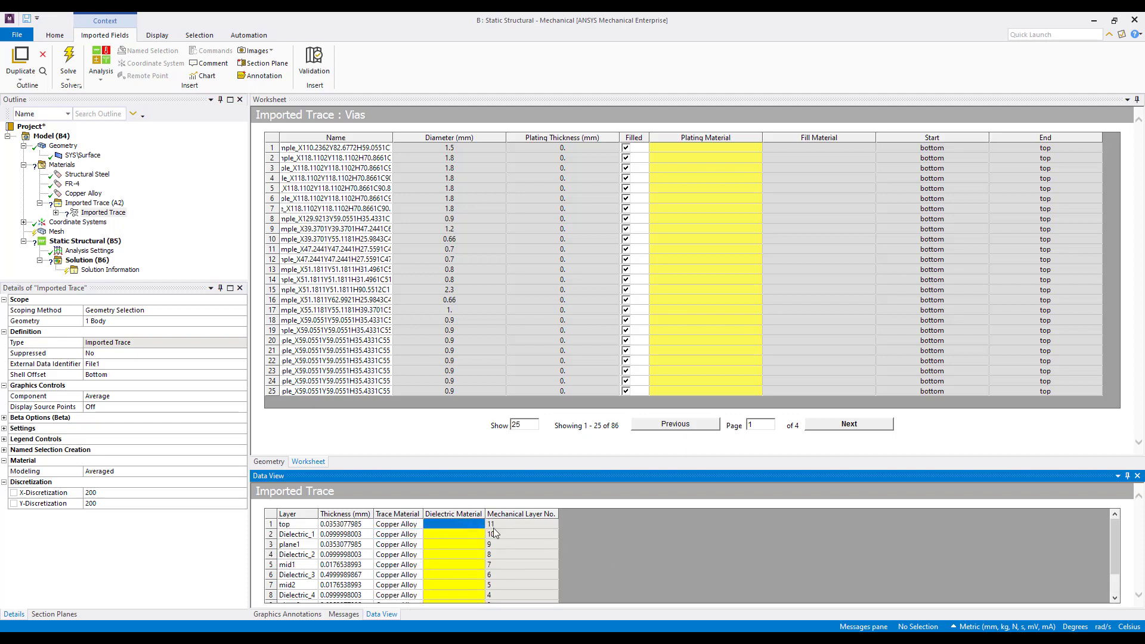
click(482, 527)
click(463, 544)
scroll(456, 536, down, 1)
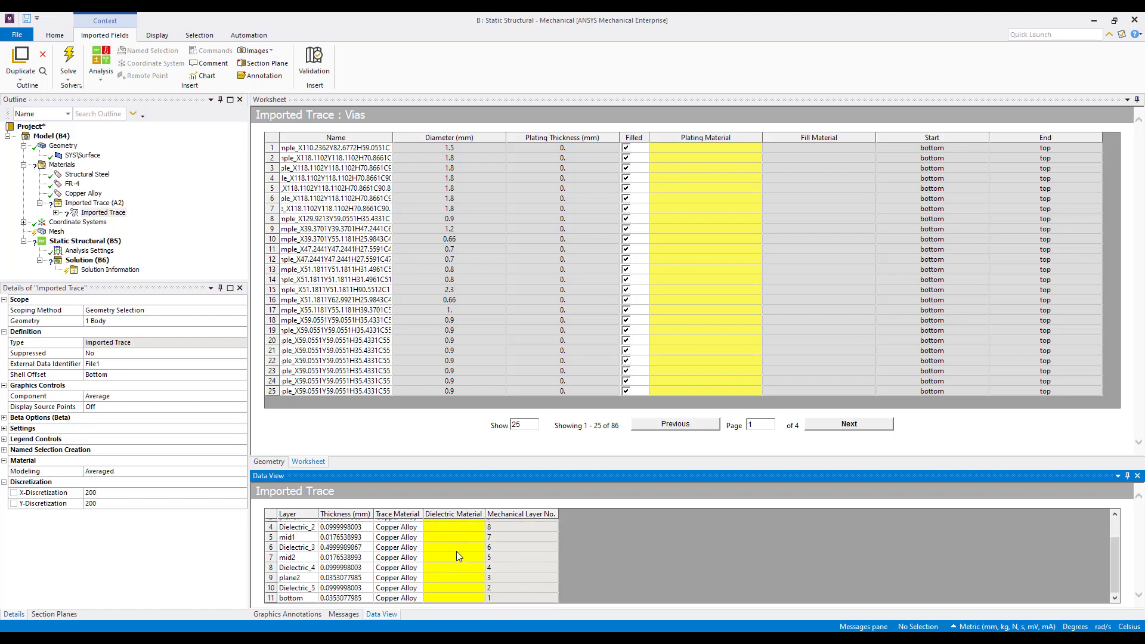
shift+click(463, 599)
text(FR-4)
click(402, 589)
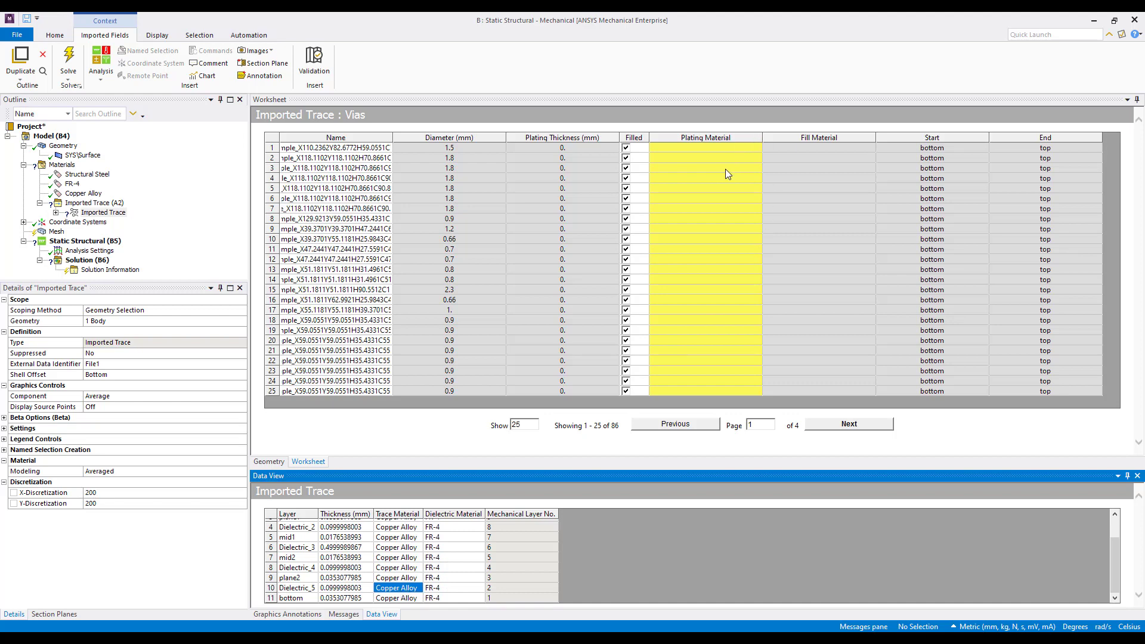
- Show 100 vias per page and set the plating material of vias 1–86 to Copper Alloy
double_click(531, 425)
text(100)
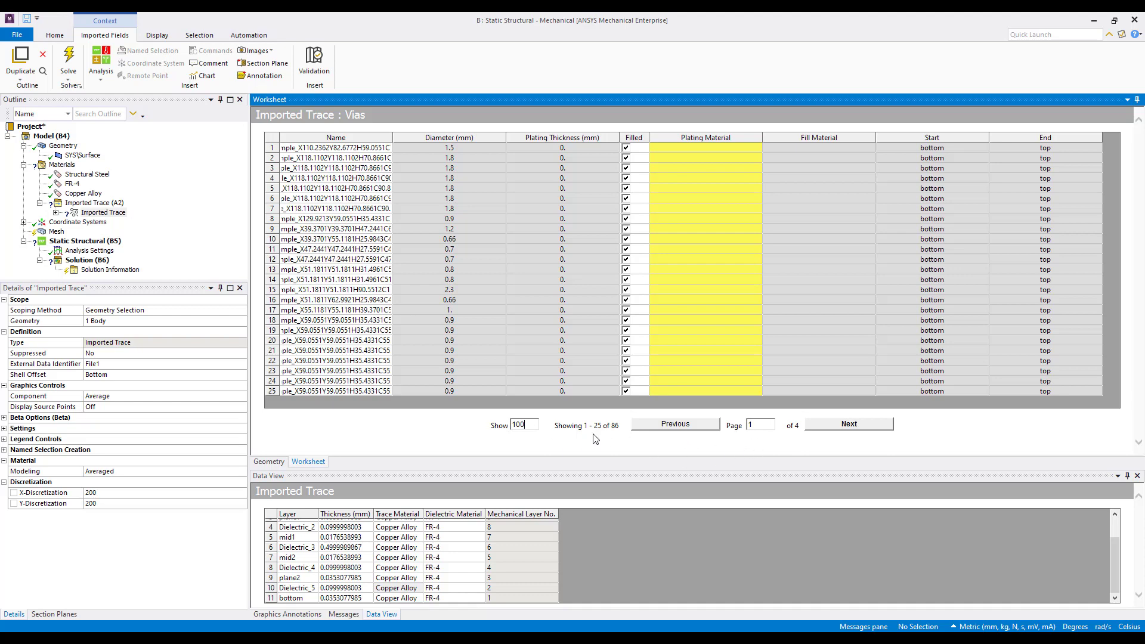
click(842, 424)
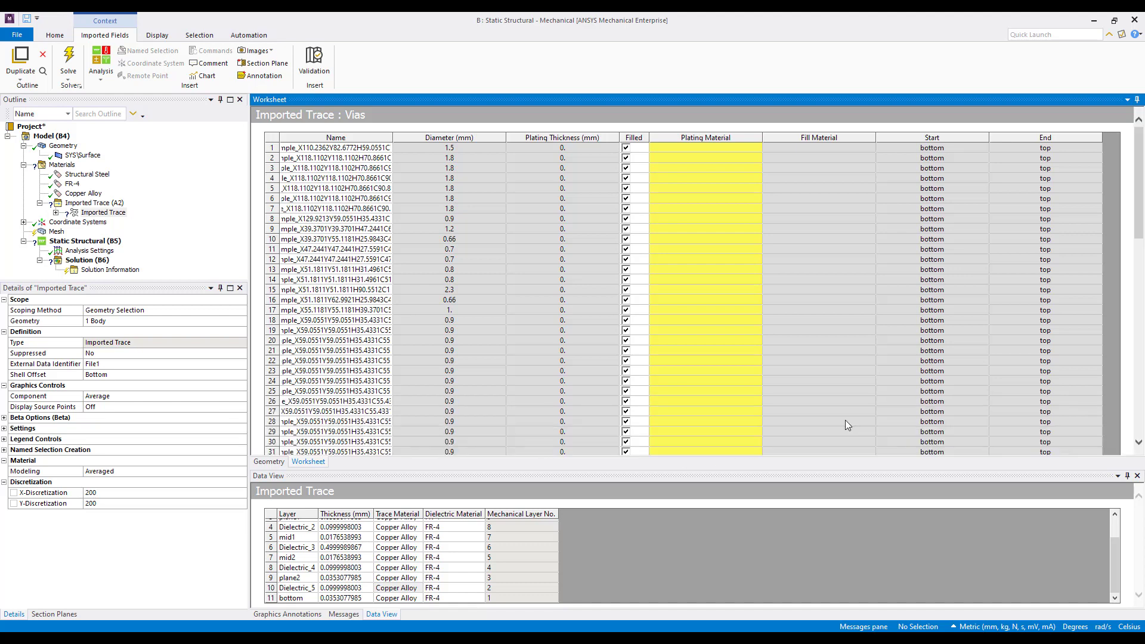
click(703, 147)
drag(1138, 200, 1127, 441)
shift+click(737, 404)
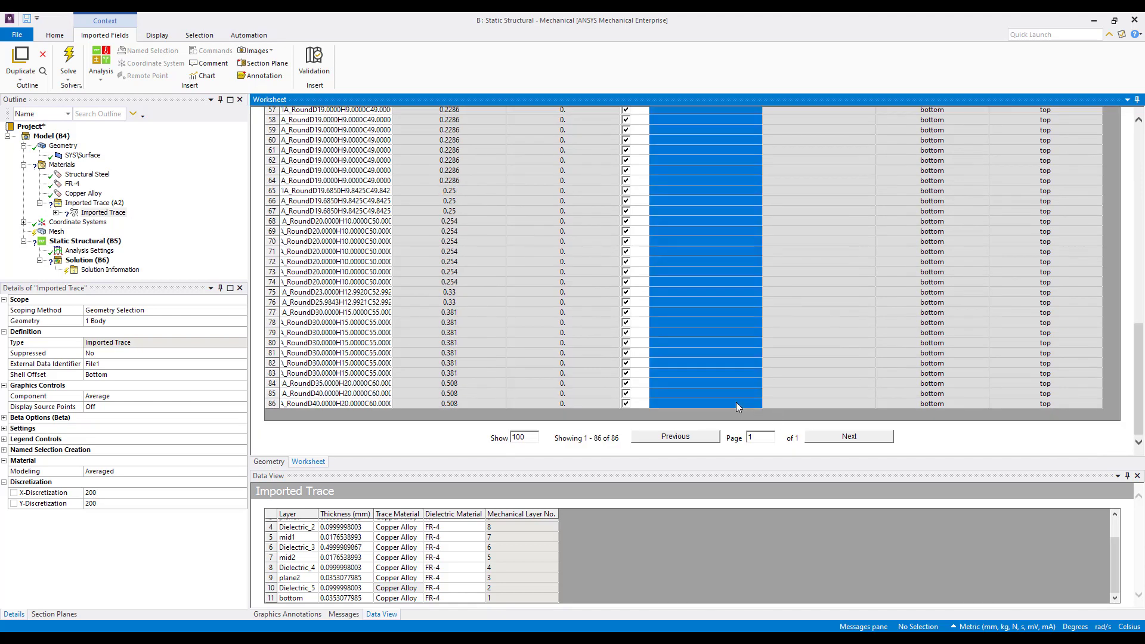
click(735, 392)
scroll(716, 391, up, 9)
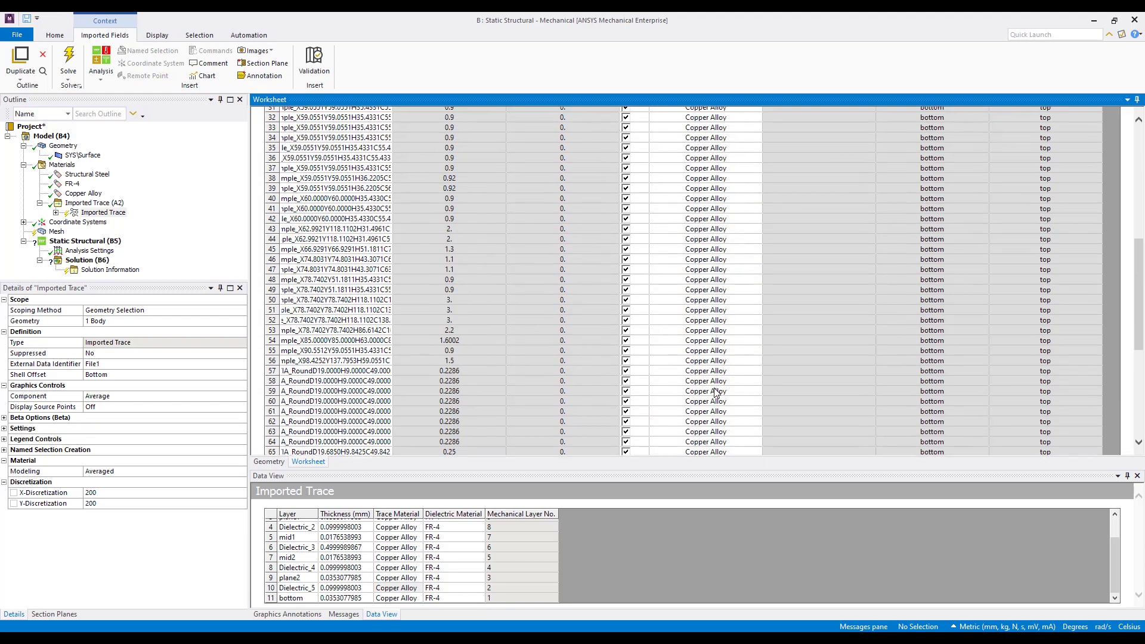
scroll(715, 392, up, 10)
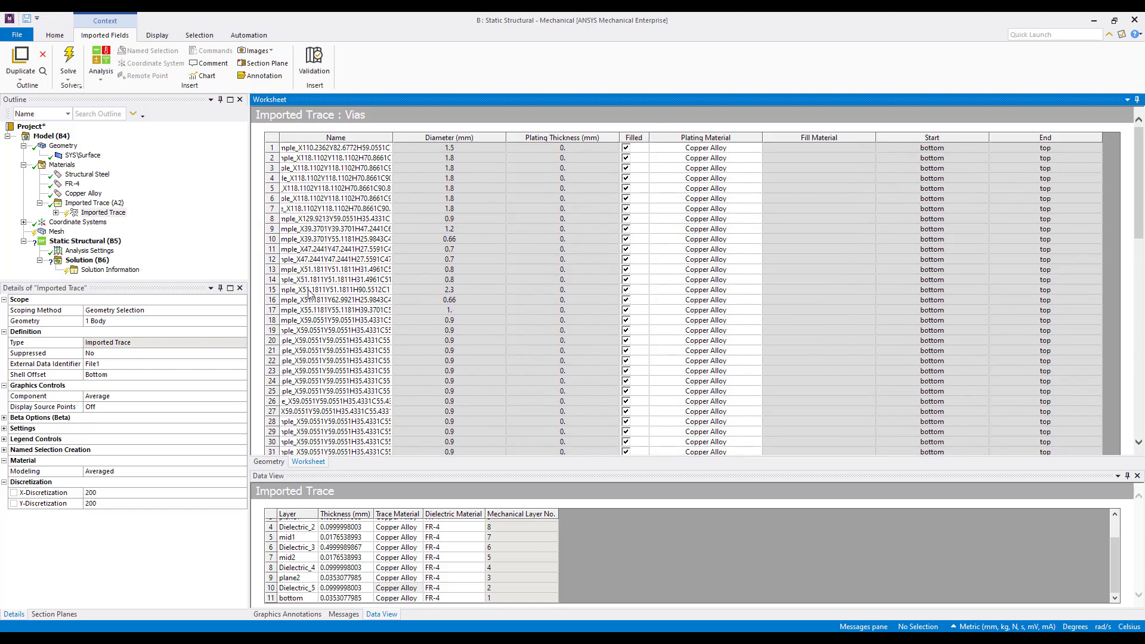
click(56, 213)
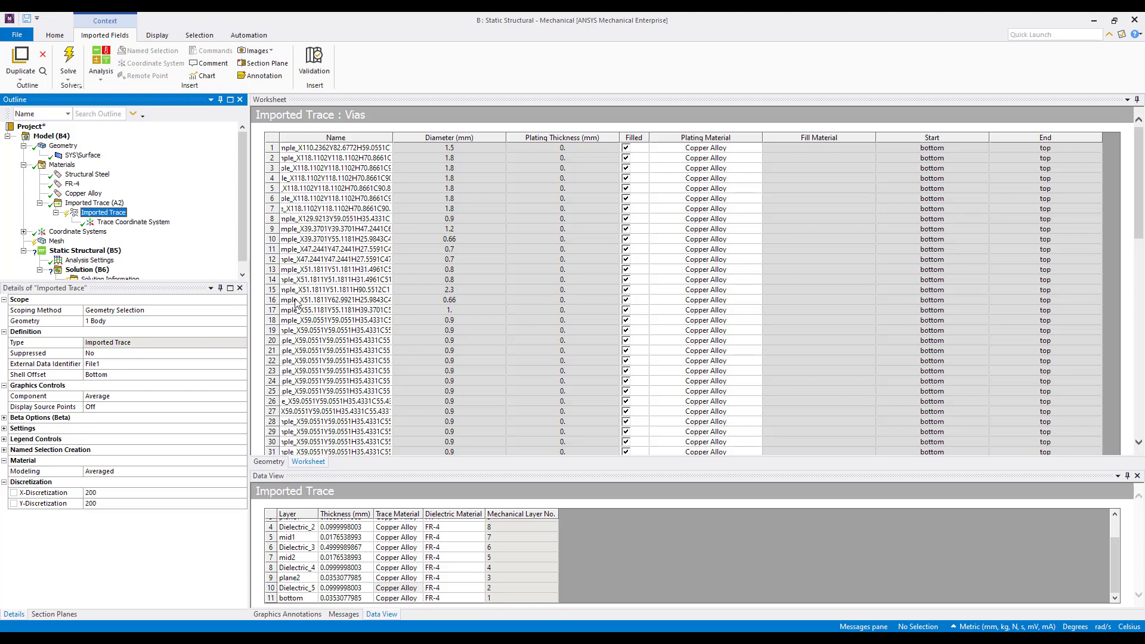
- Generate the default mesh on the board
click(56, 241)
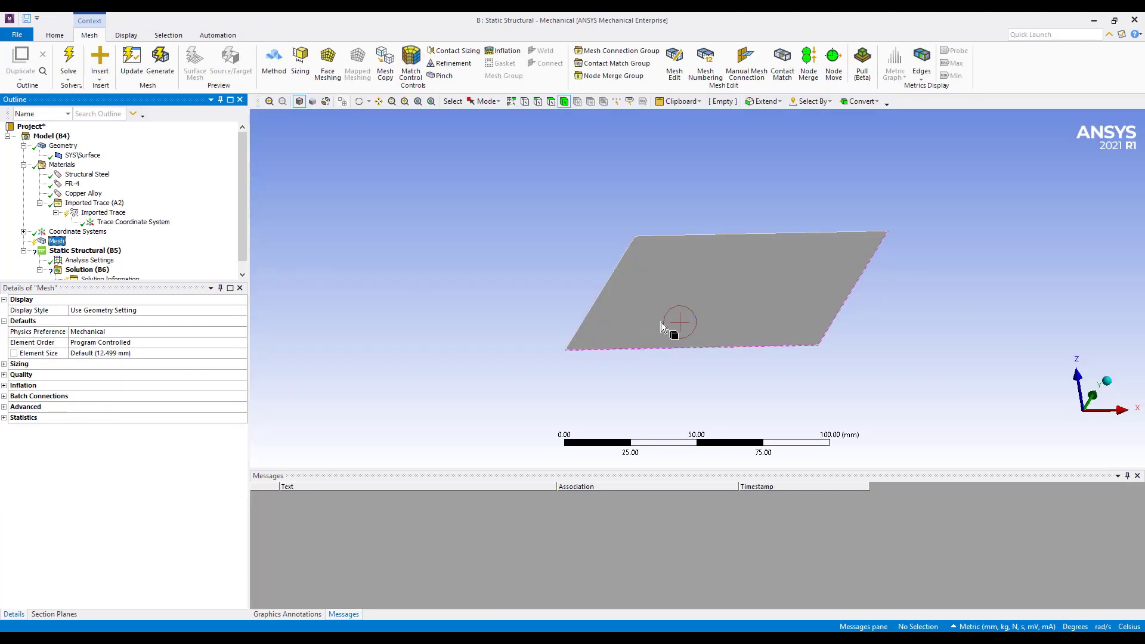
right_click(57, 242)
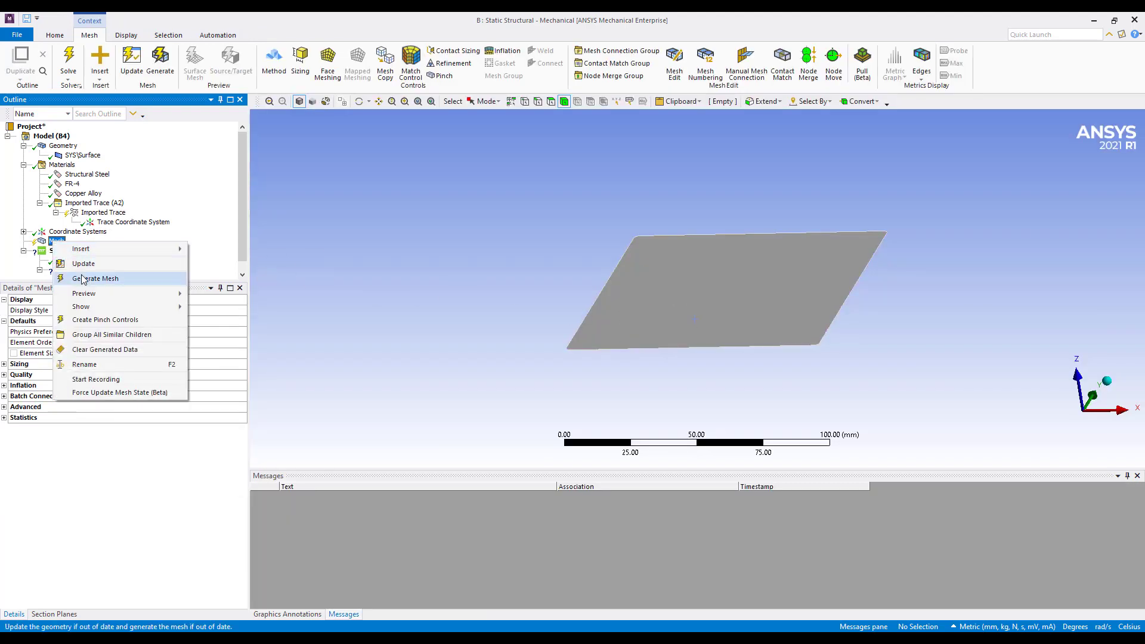
click(599, 311)
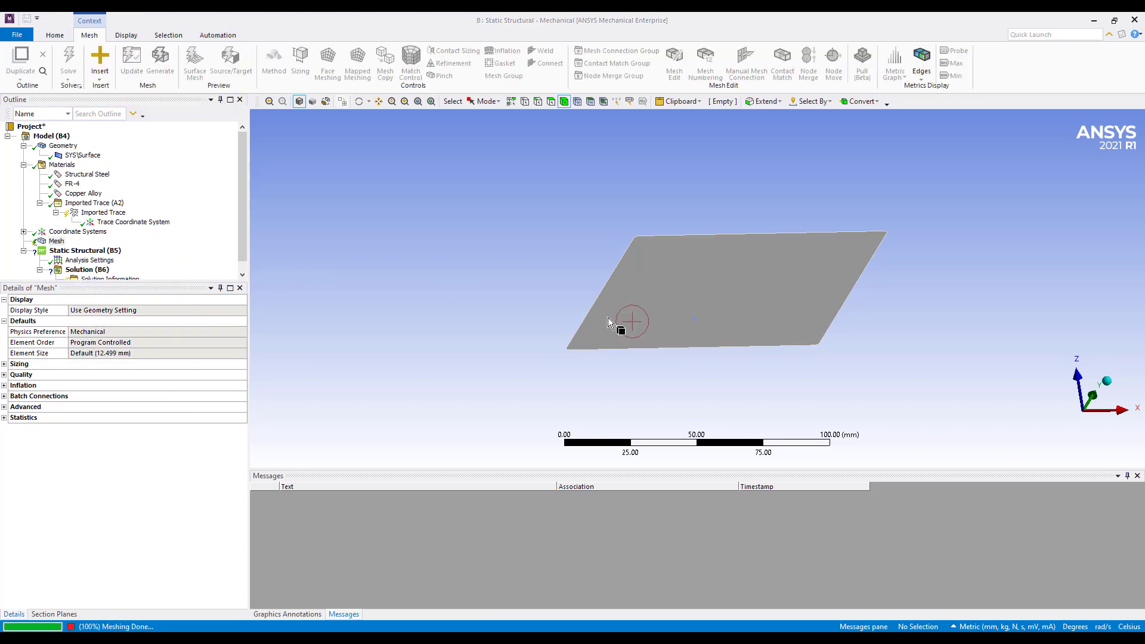
mouse_move(653, 320)
middle_down()
mouse_move(645, 331)
mouse_move(653, 312)
middle_up()
- Add a Body Sizing control with a 2 mm element size to the board
right_click(654, 306)
mouse_move(701, 312)
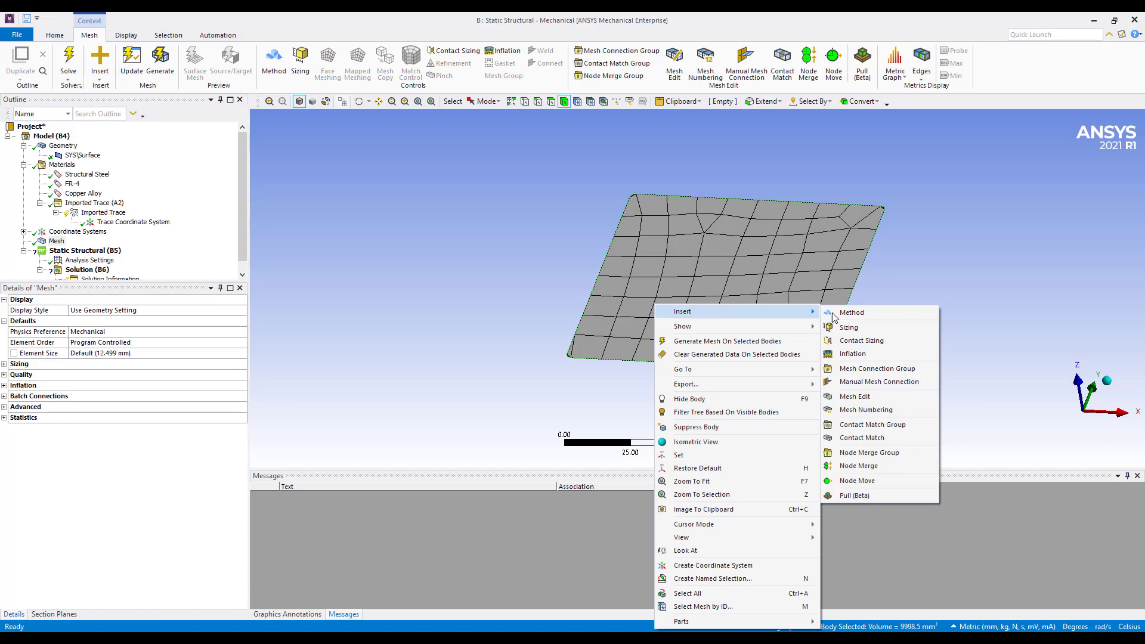
click(864, 328)
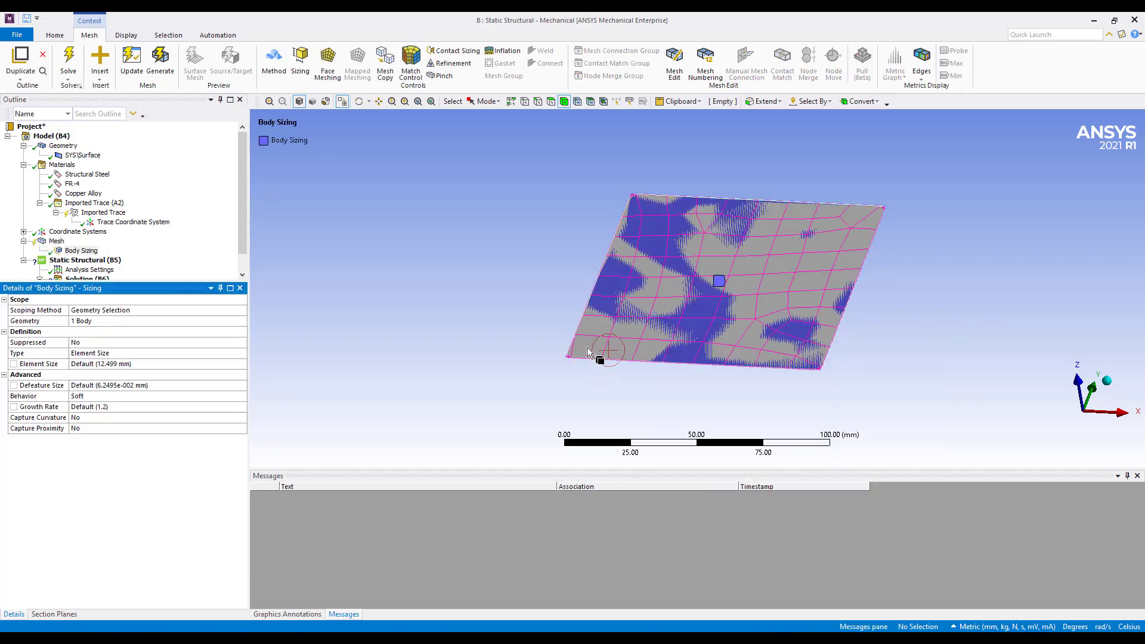
click(122, 363)
text(2)
key(Return)
scroll(563, 349, up, 10)
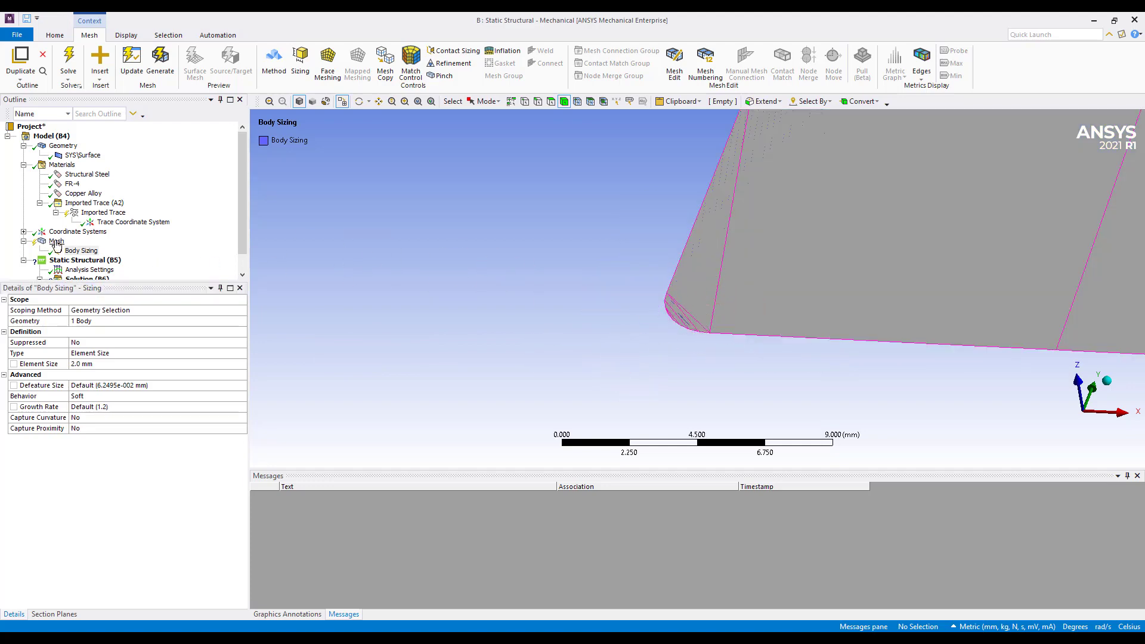
- Regenerate the mesh using the 2 mm sizing
right_click(57, 241)
click(104, 275)
scroll(695, 258, down, 6)
scroll(750, 239, down, 3)
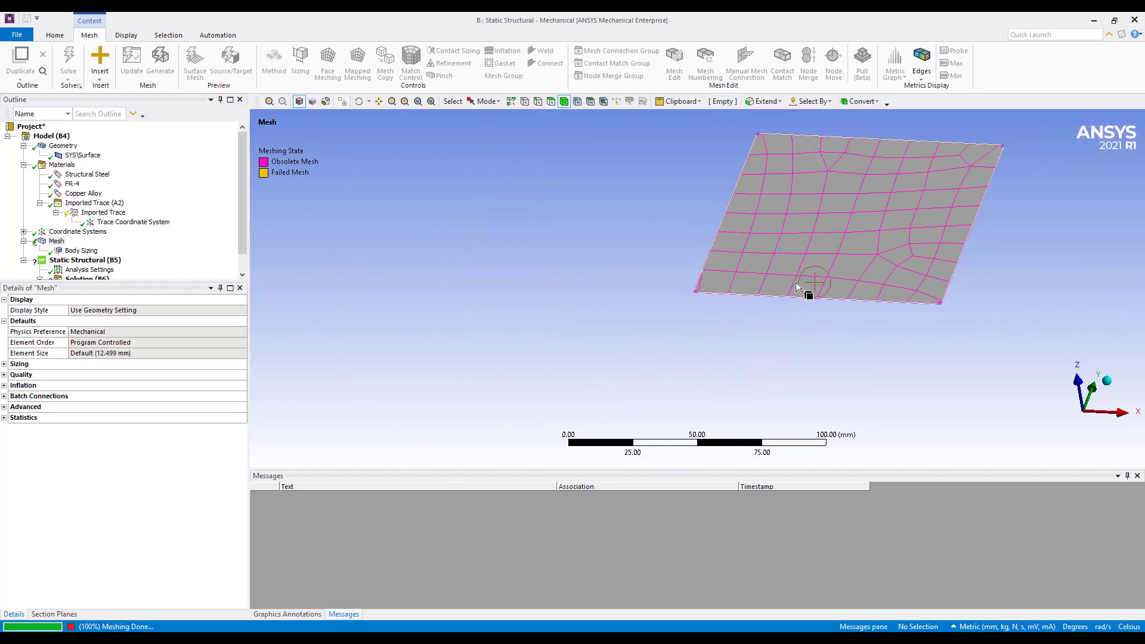
middle_drag(577, 314, 653, 313)
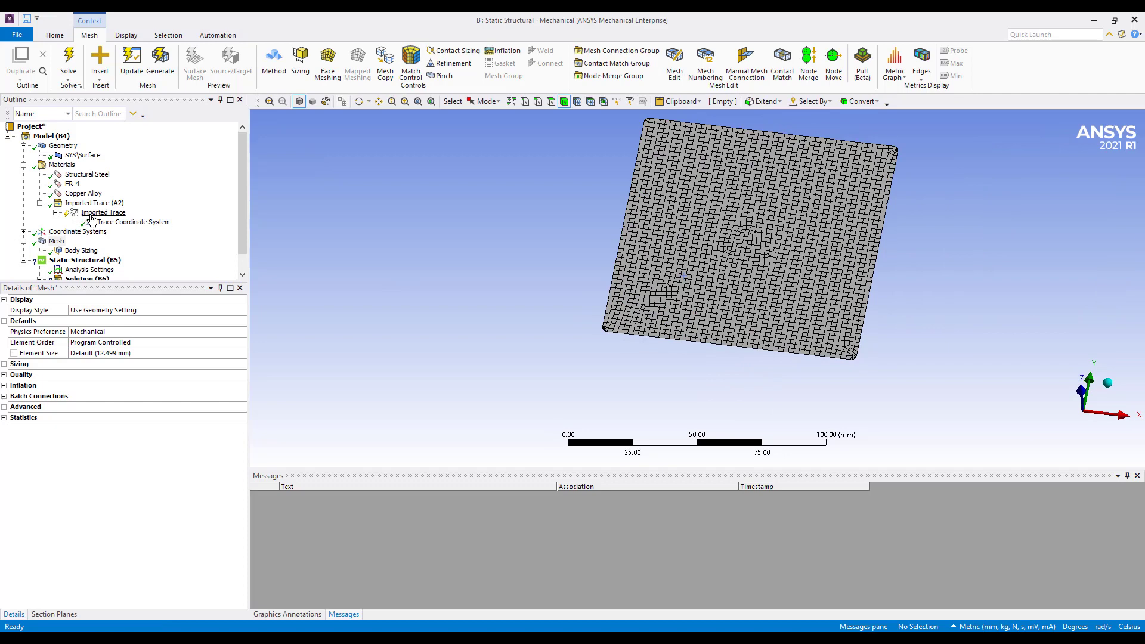
- Import the trace data onto the board mesh
click(100, 212)
right_click(94, 214)
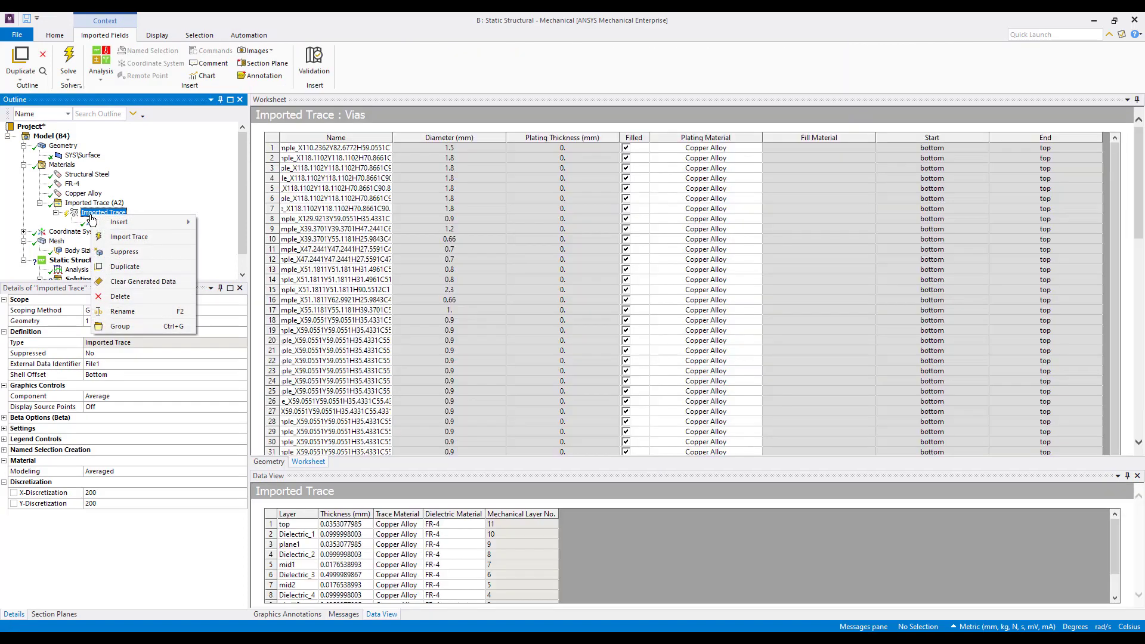
click(117, 238)
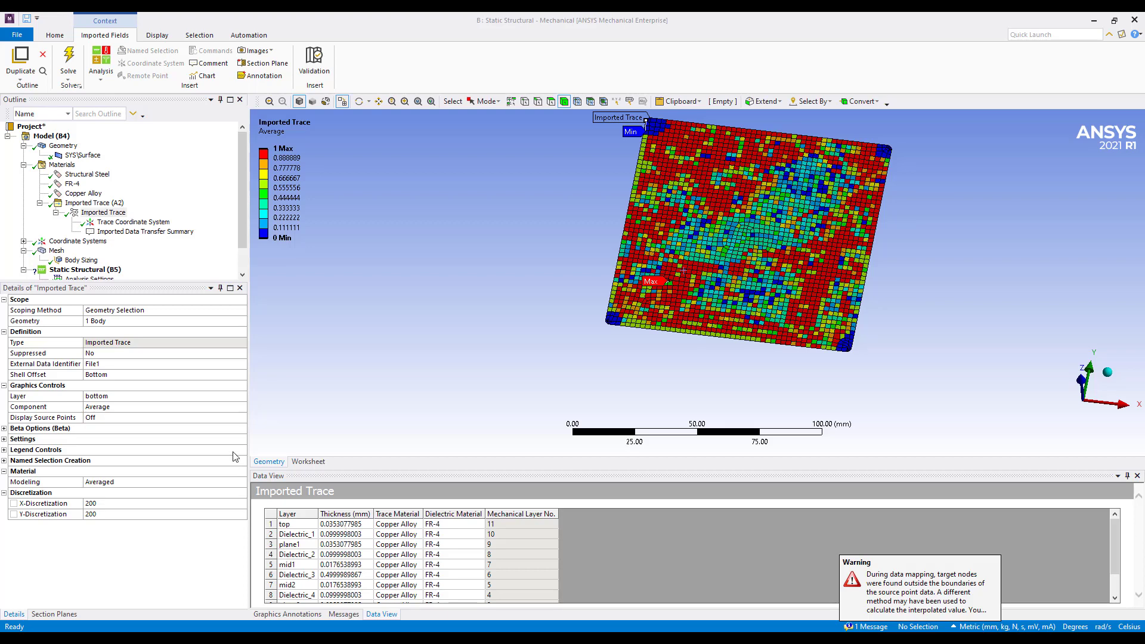
- Display trace layers Dielectric_5, plane2, Dielectric_4 and Dielectric_3 in turn, ending on mid1
click(216, 397)
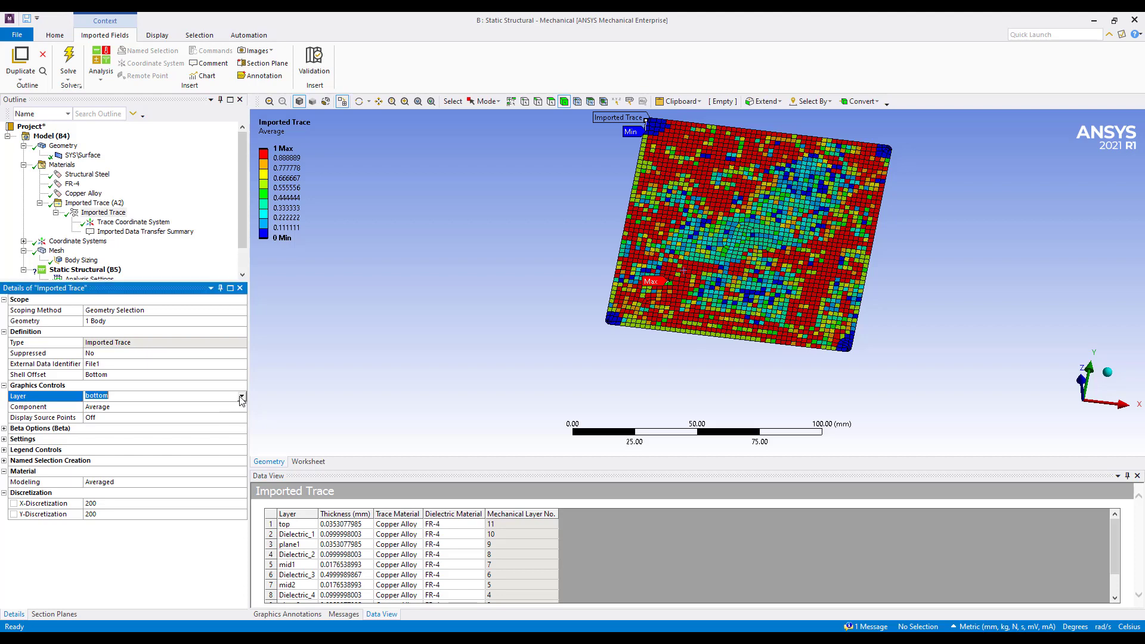
click(242, 397)
click(212, 417)
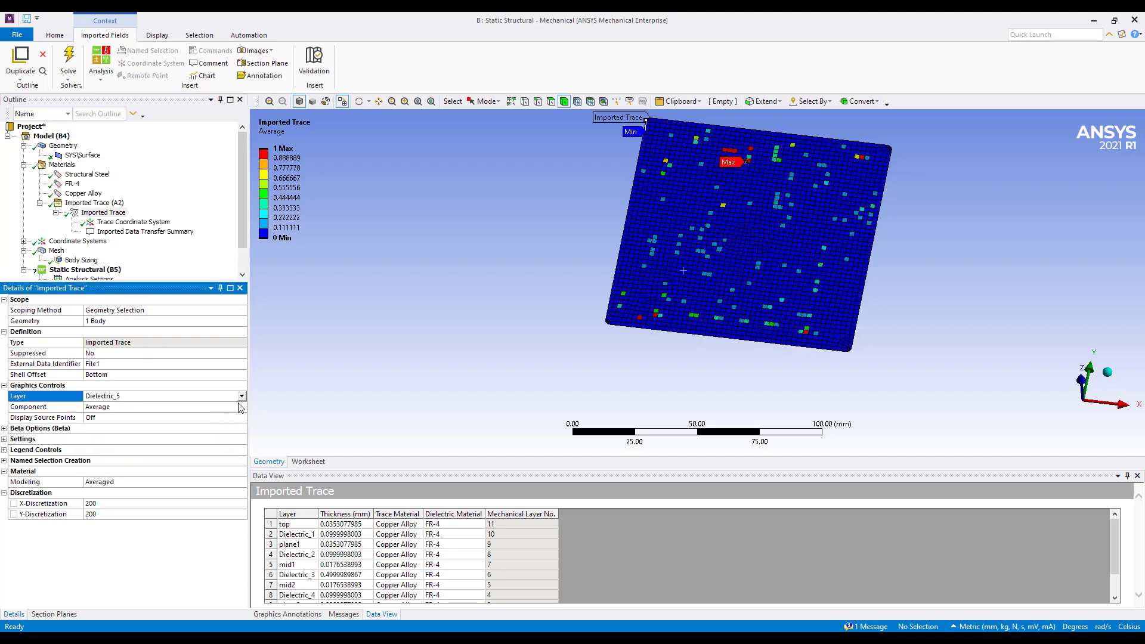
click(241, 397)
click(230, 421)
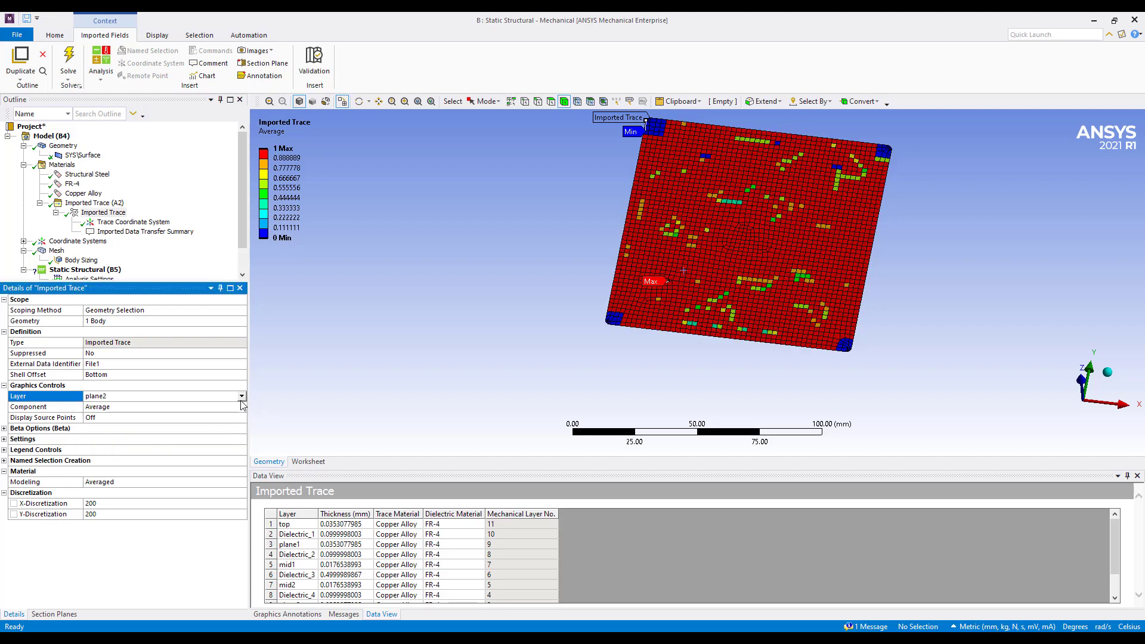
click(241, 397)
click(223, 428)
click(241, 396)
click(213, 444)
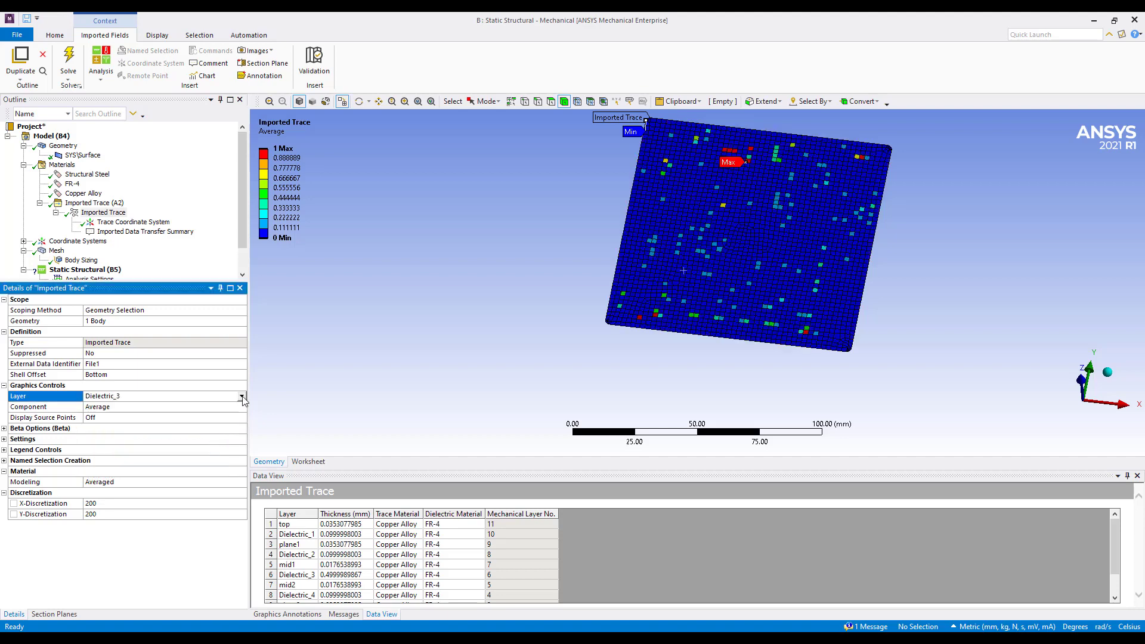
click(241, 397)
click(232, 448)
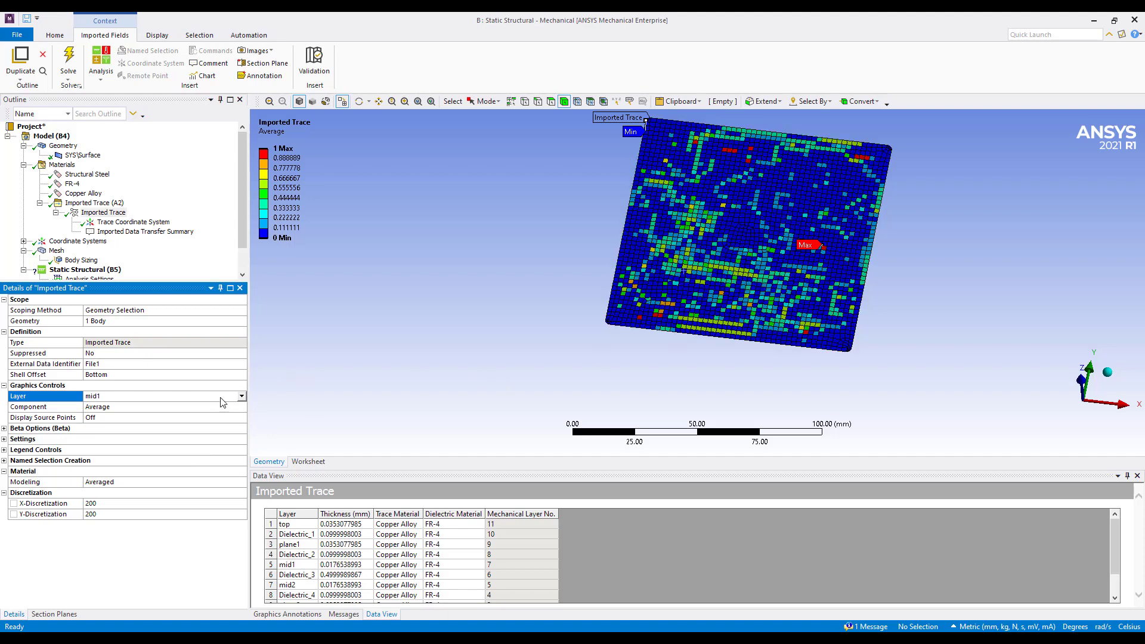
click(242, 396)
scroll(109, 253, down, 1)
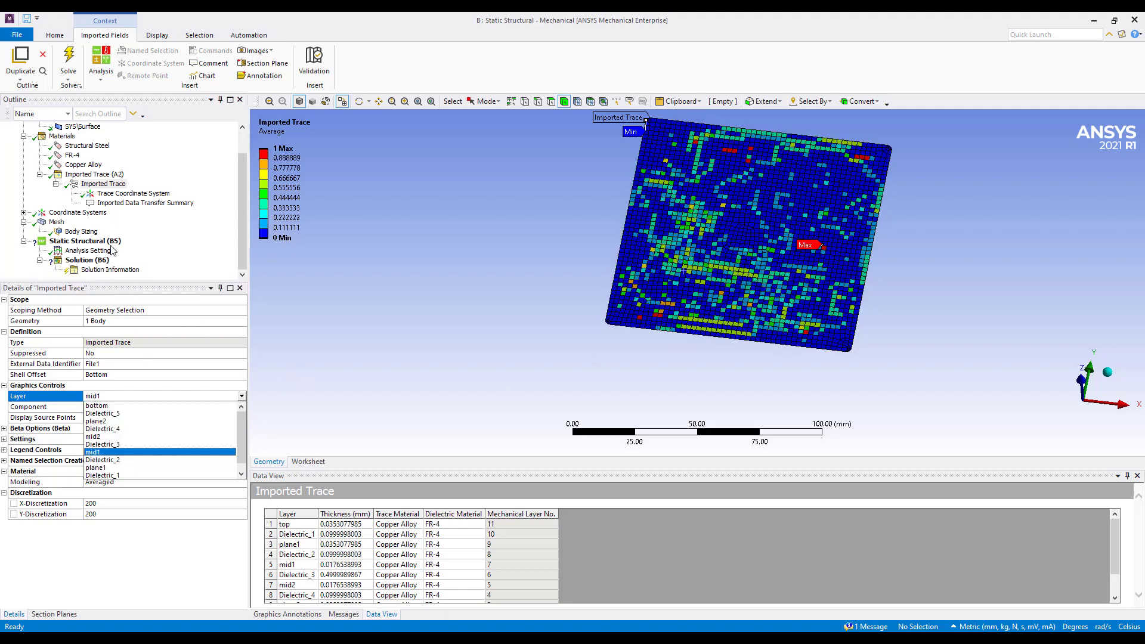
click(87, 241)
- Add a 100 °C Thermal Condition applied to the whole board
middle_drag(646, 324, 658, 307)
right_click(121, 241)
mouse_move(121, 254)
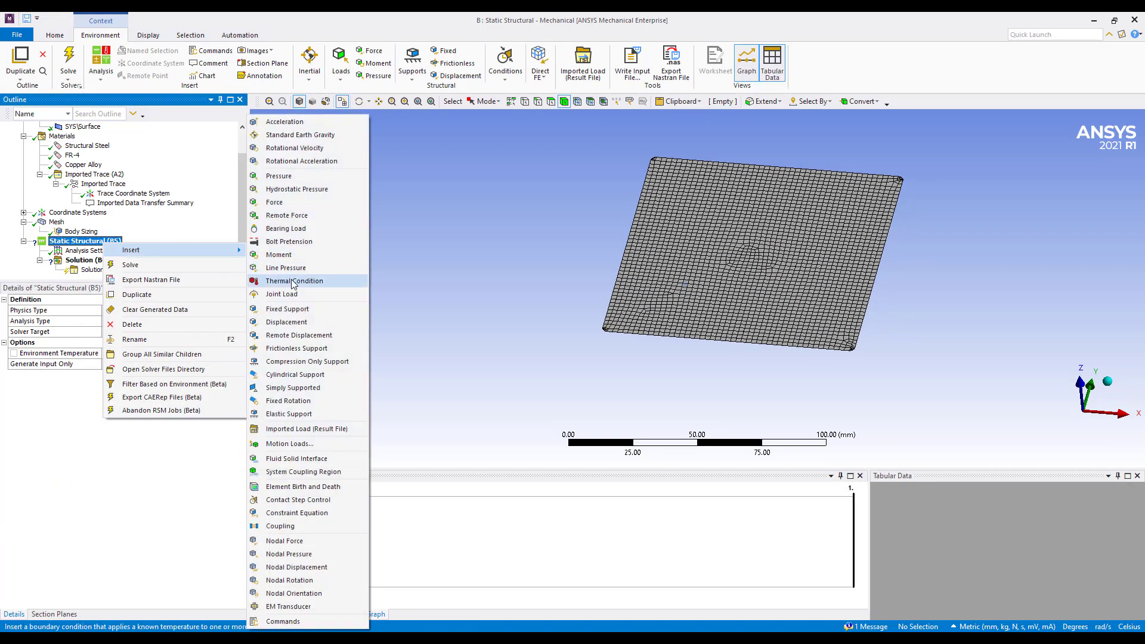
click(287, 271)
click(120, 326)
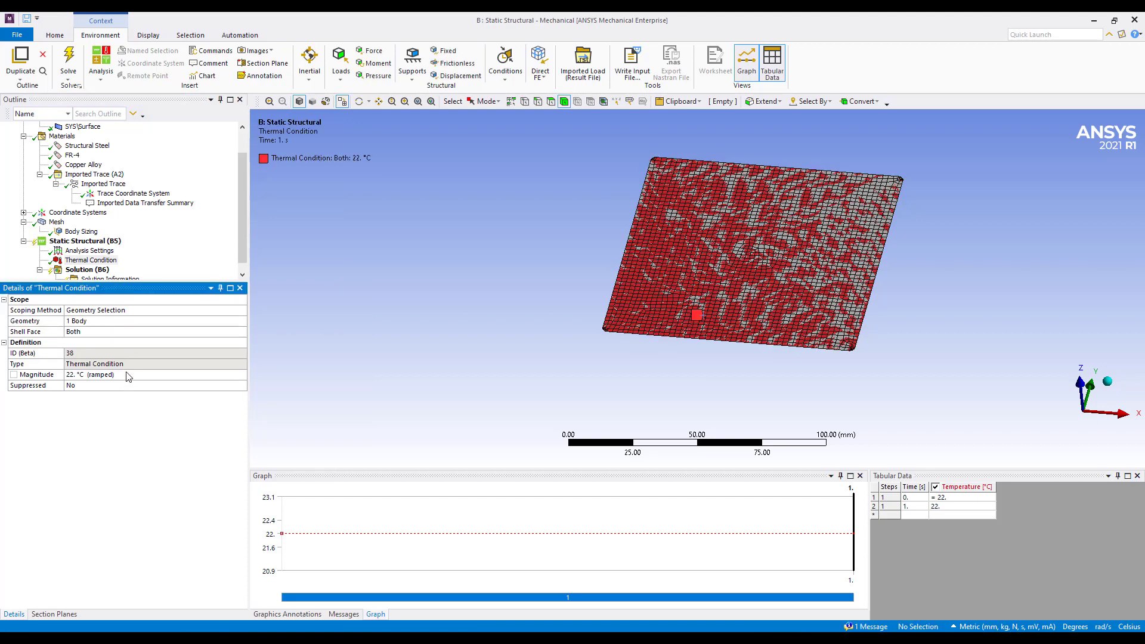
click(127, 374)
key(Return)
- Add a Fixed Support on a single node near the board centre
click(101, 242)
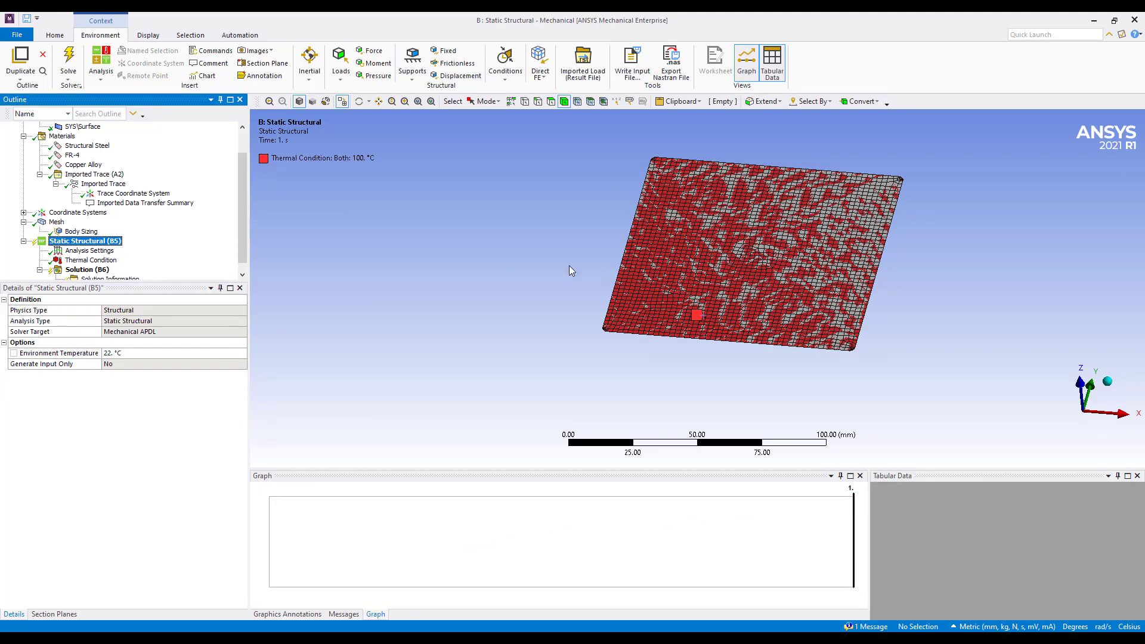
click(577, 101)
click(1080, 381)
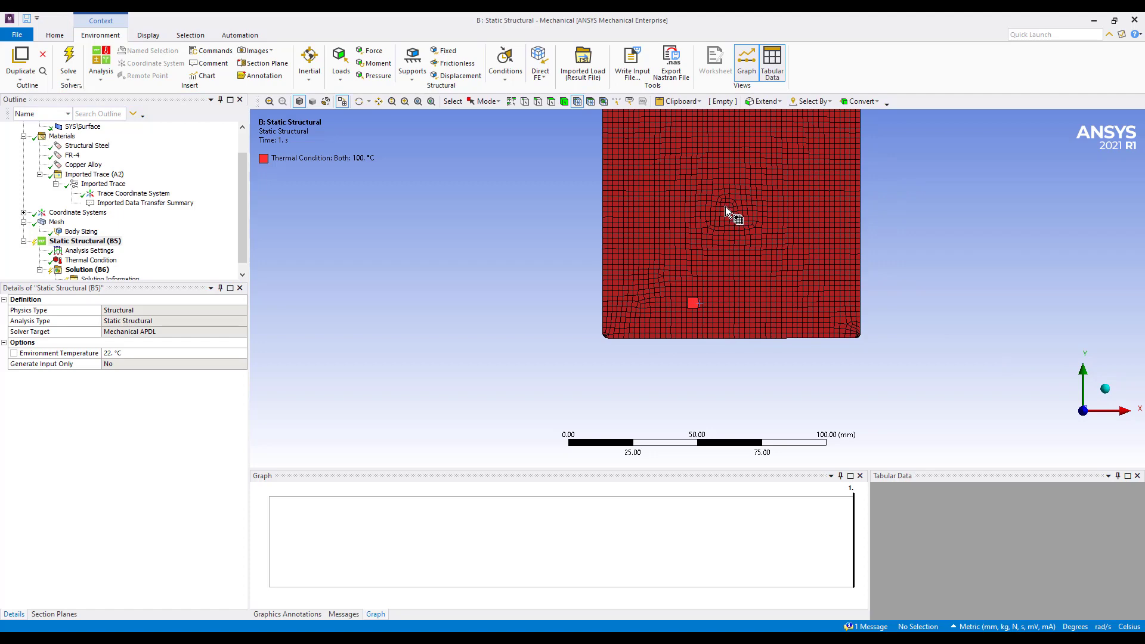
click(725, 206)
right_click(724, 206)
mouse_move(864, 225)
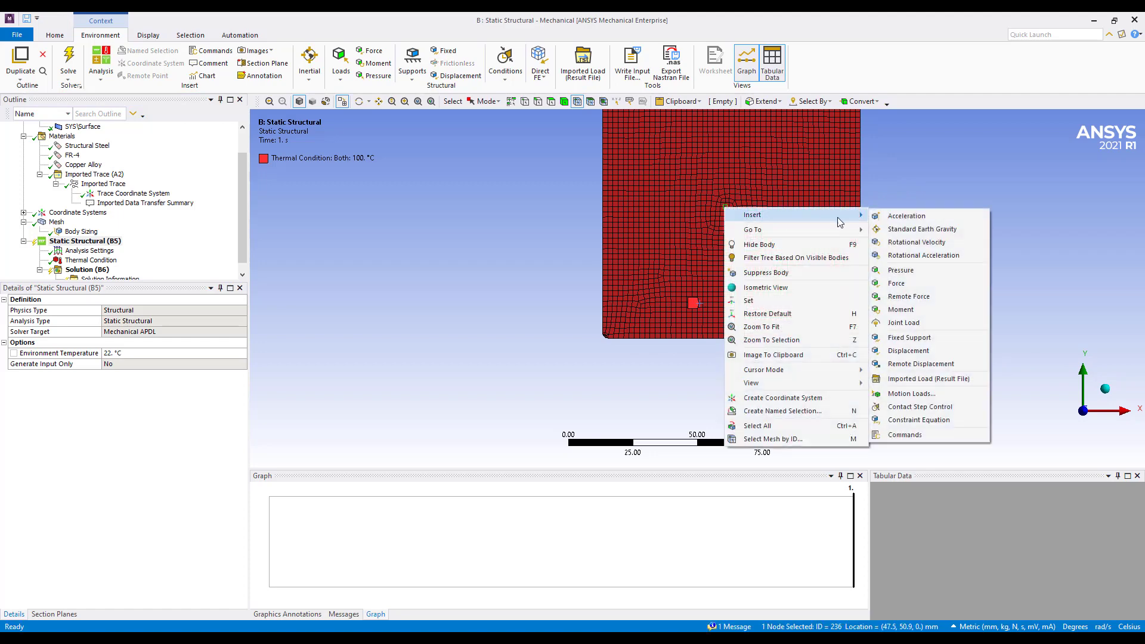
click(935, 341)
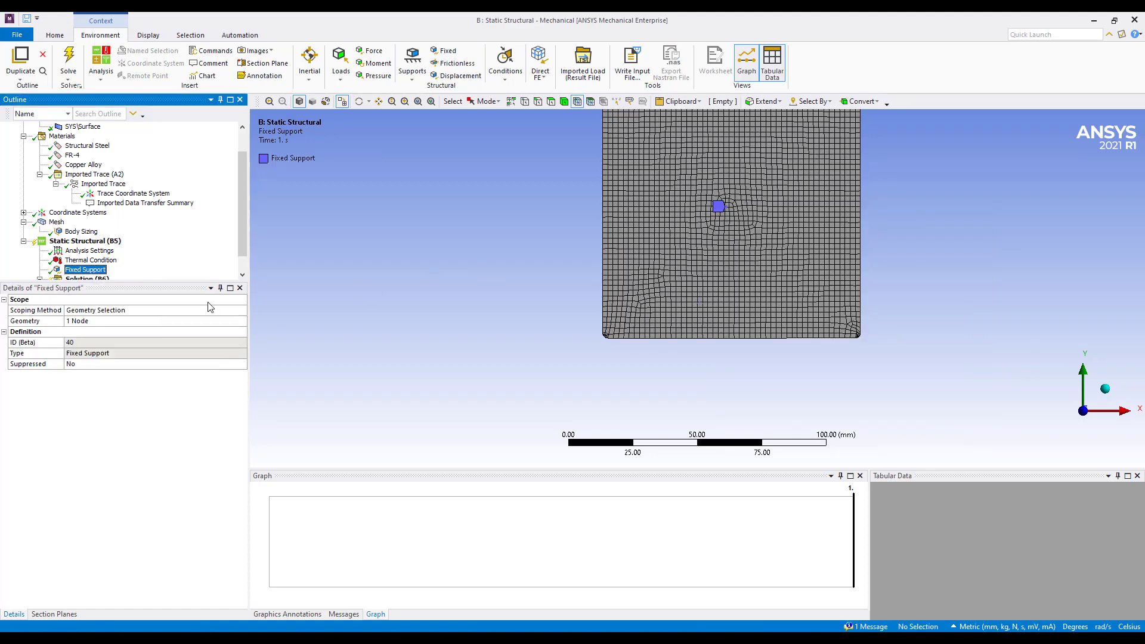
- Set Weak Springs to Program Controlled in Analysis Settings
click(90, 251)
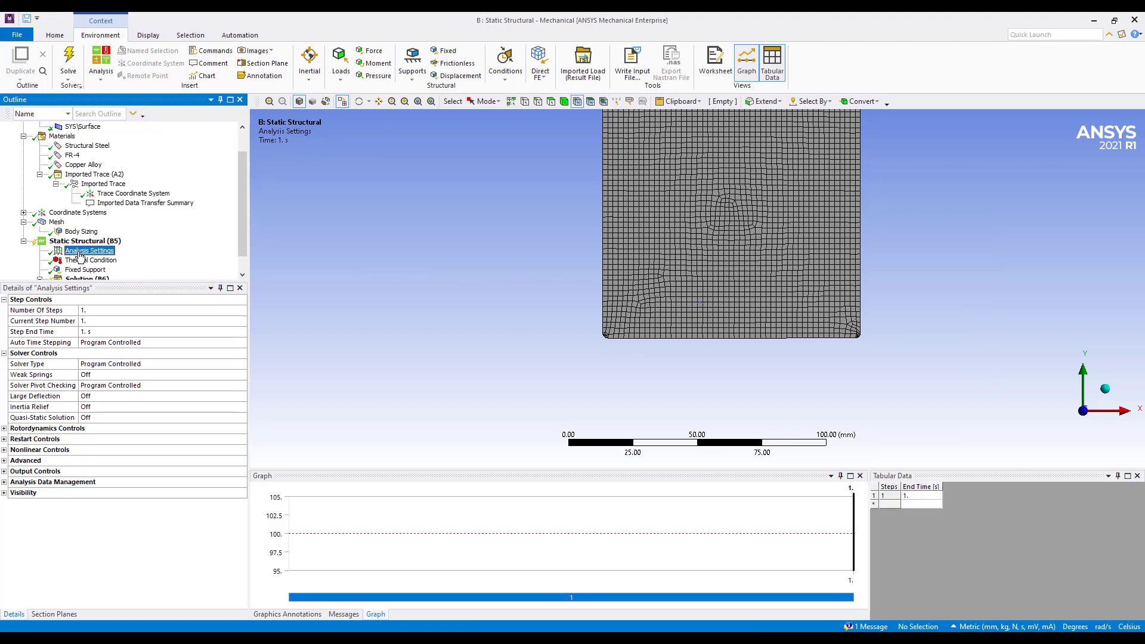
double_click(174, 376)
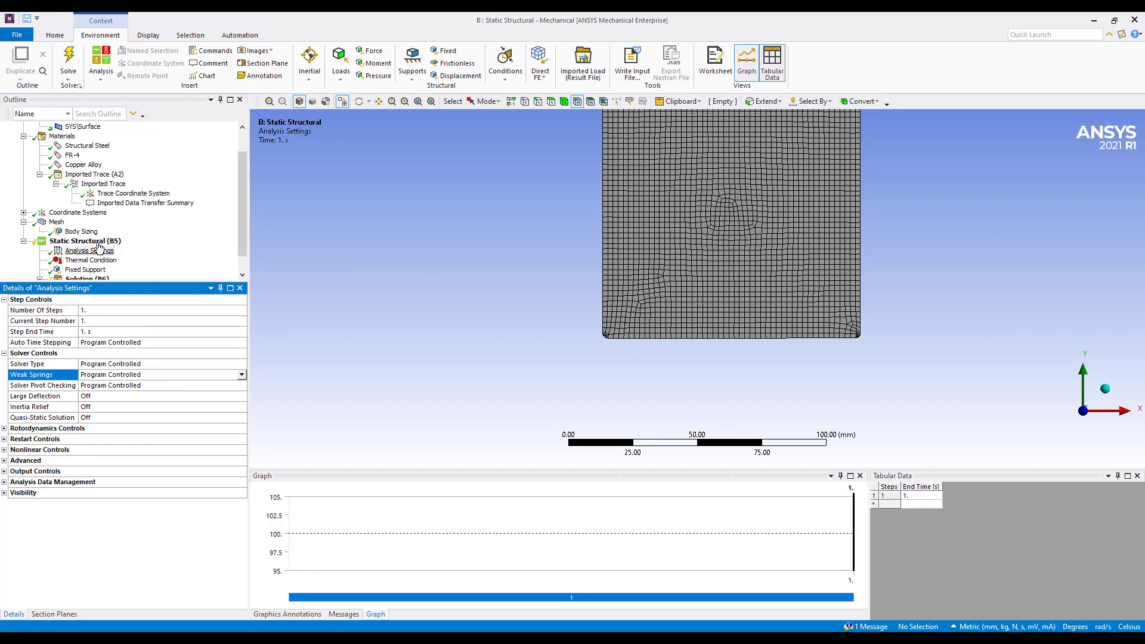
scroll(95, 257, down, 1)
- Solve the analysis and evaluate a Total Deformation result, maximum 0.10961 mm
right_click(90, 260)
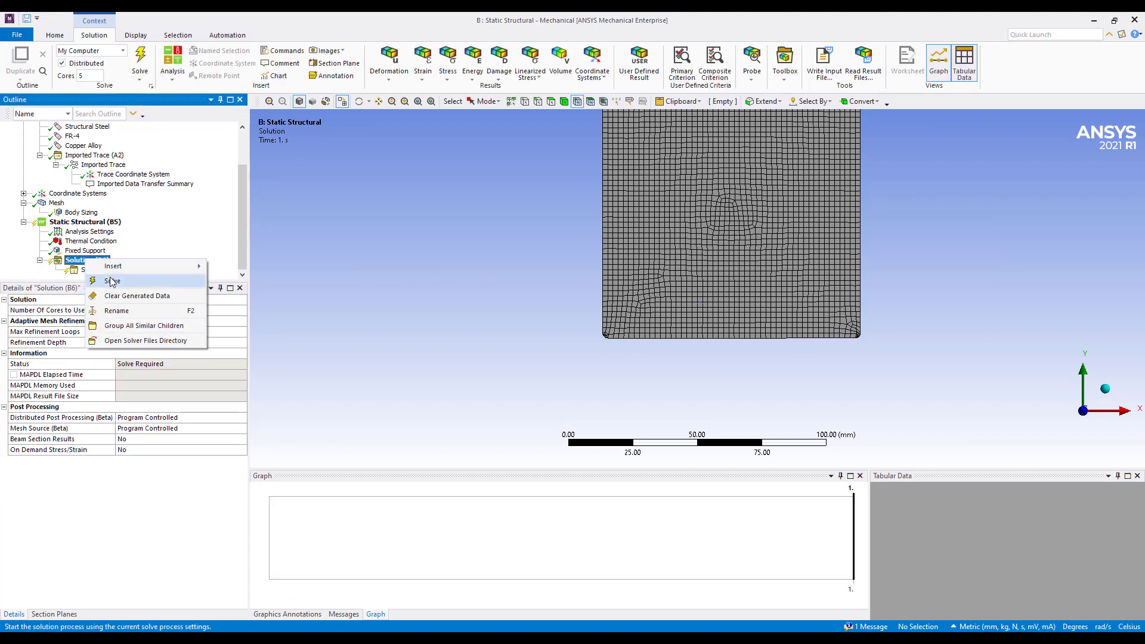
click(110, 283)
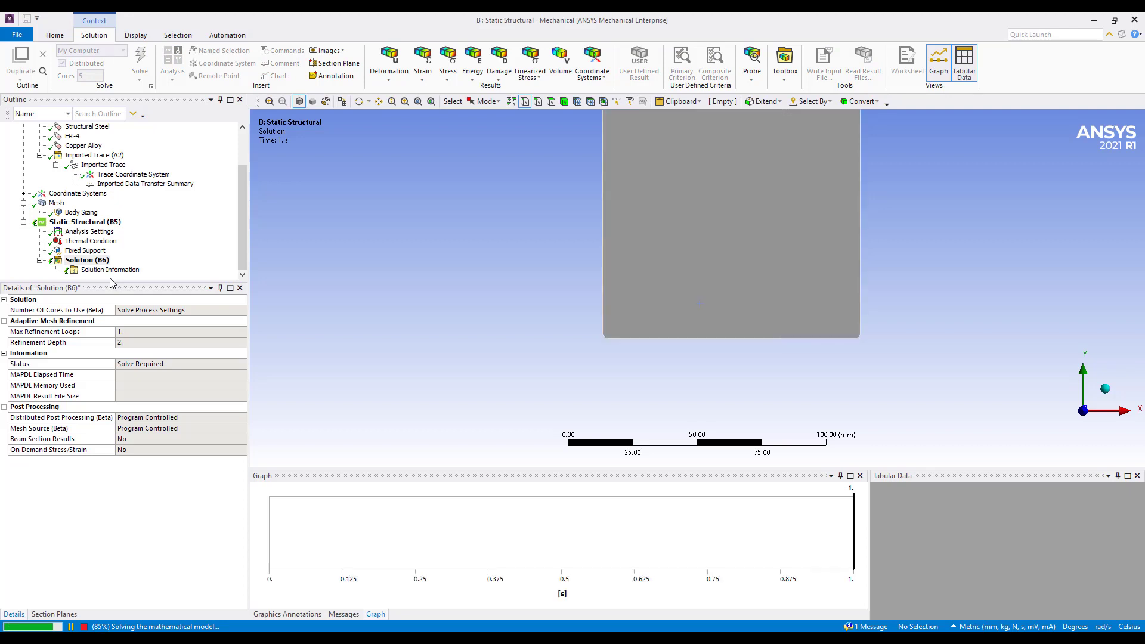
right_click(89, 261)
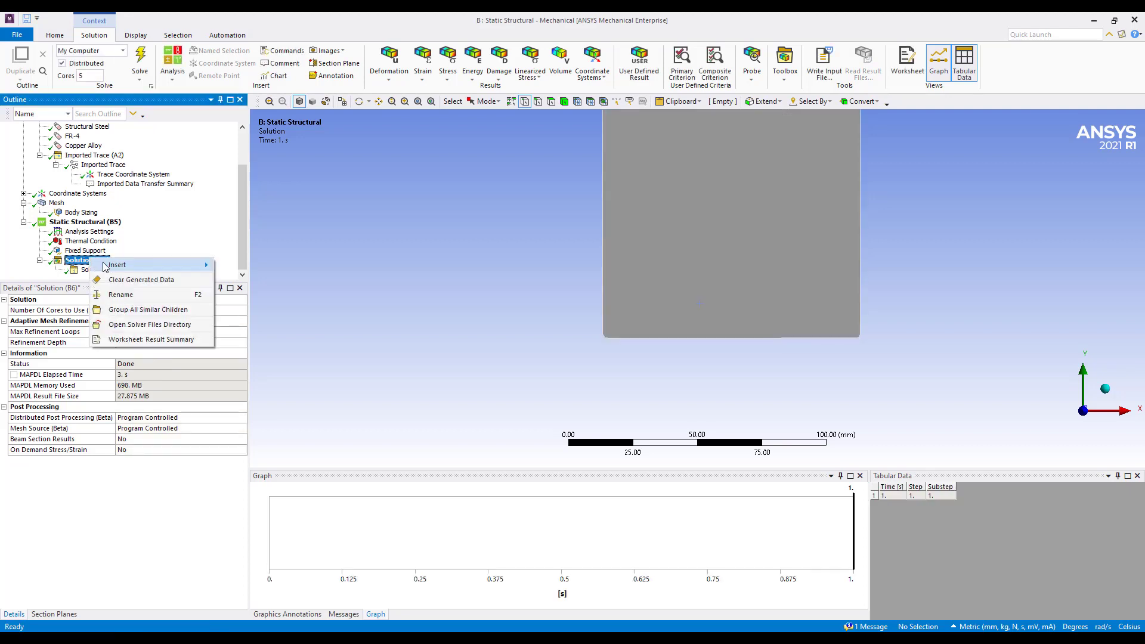
mouse_move(149, 265)
mouse_move(256, 266)
click(327, 269)
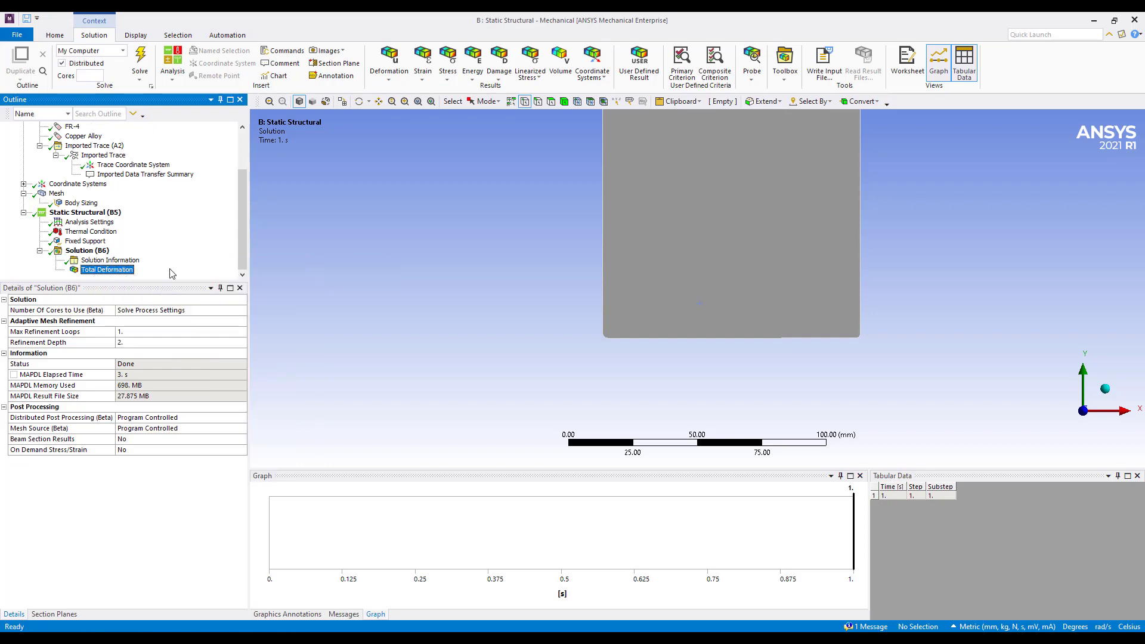
right_click(113, 270)
click(151, 298)
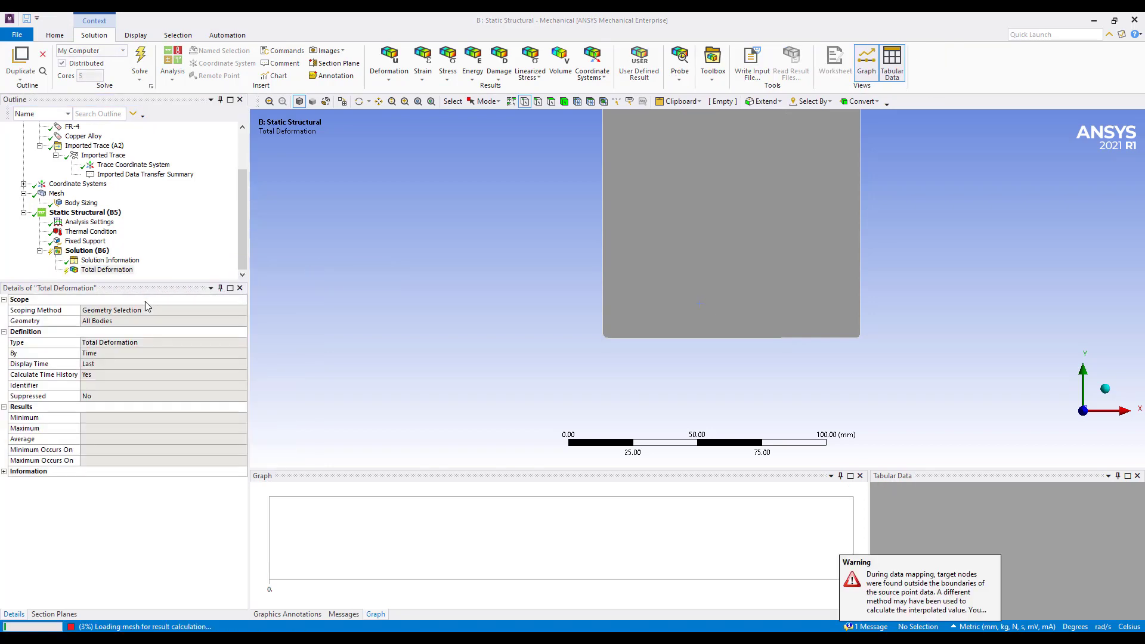
- Show the deformation at 2x Auto scale and play its animation
middle_drag(737, 308, 746, 217)
click(337, 51)
click(334, 93)
middle_drag(674, 245, 656, 316)
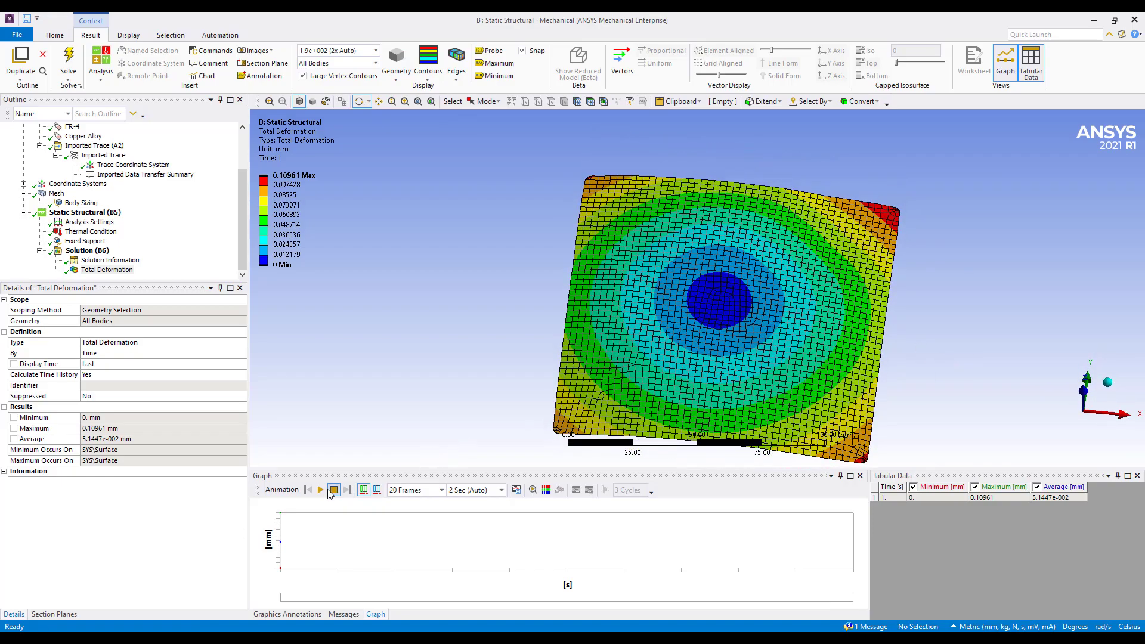
click(320, 490)
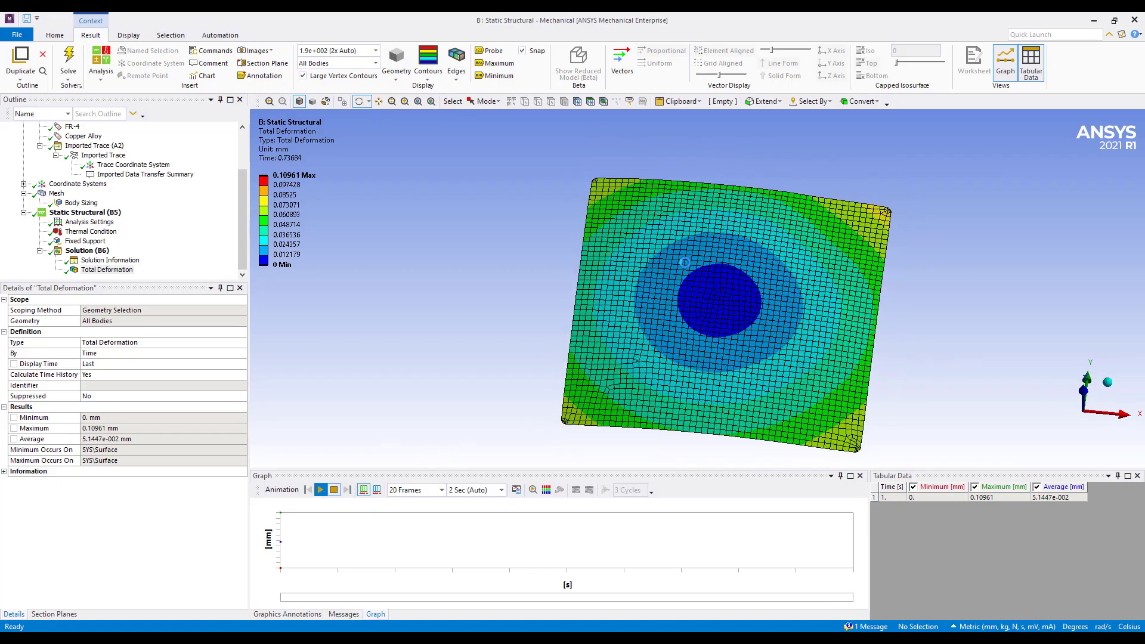
middle_drag(391, 463, 325, 494)
click(333, 490)
middle_drag(591, 376, 688, 352)
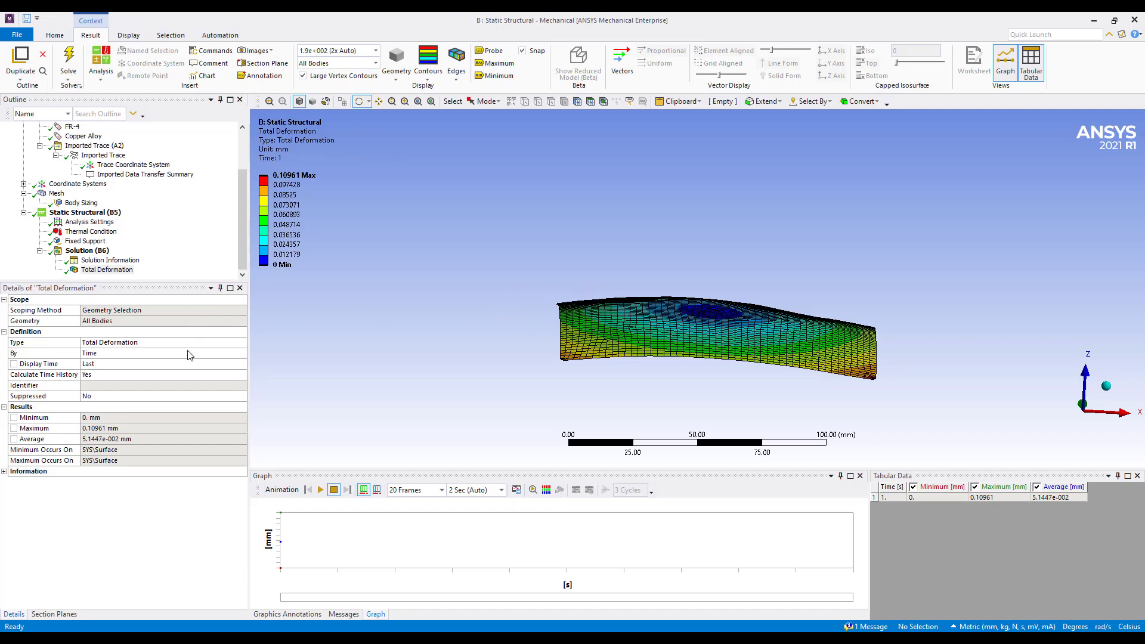
click(87, 250)
- Add and evaluate an Equivalent Elastic Strain on layer 1, peaking near 3.6029e-4 mm/mm
right_click(87, 250)
mouse_move(178, 260)
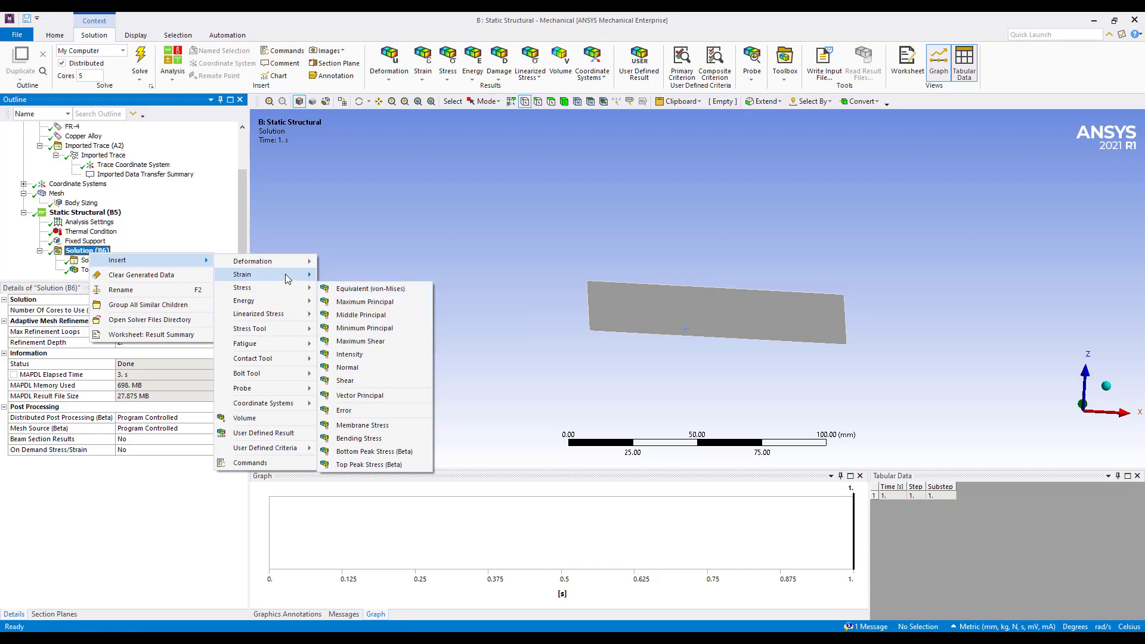
mouse_move(304, 275)
click(349, 276)
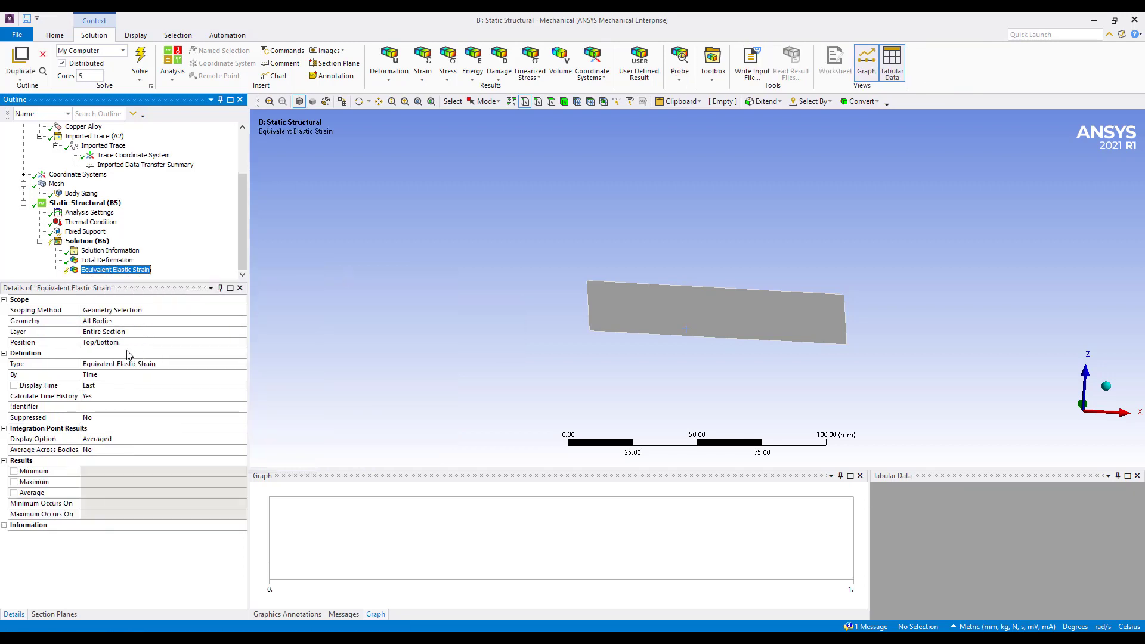
click(138, 343)
click(242, 344)
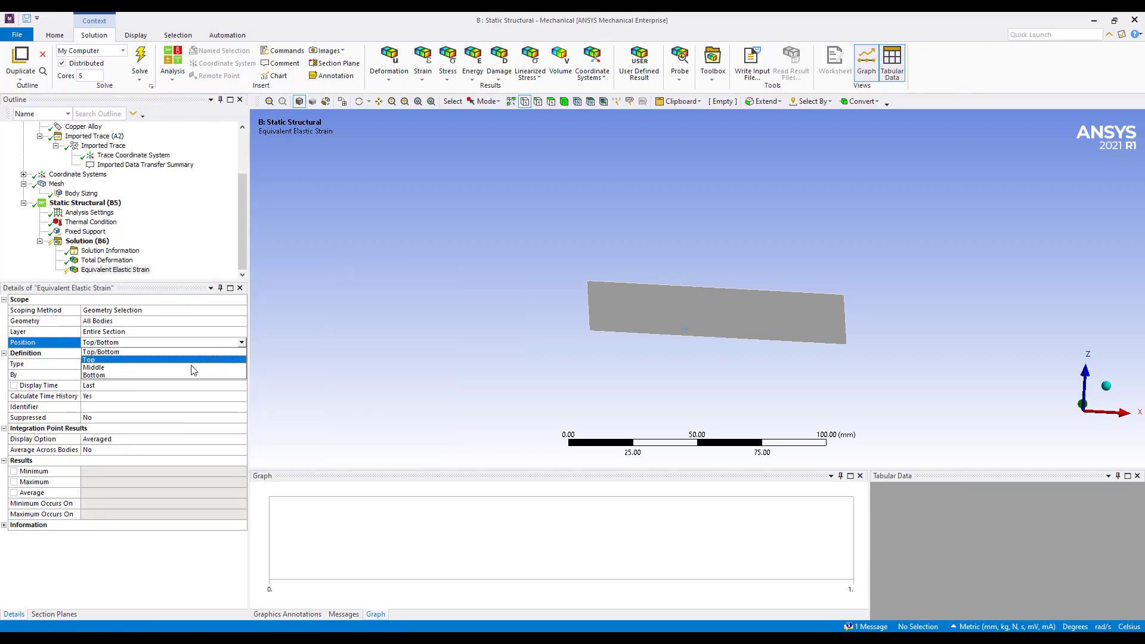
click(185, 331)
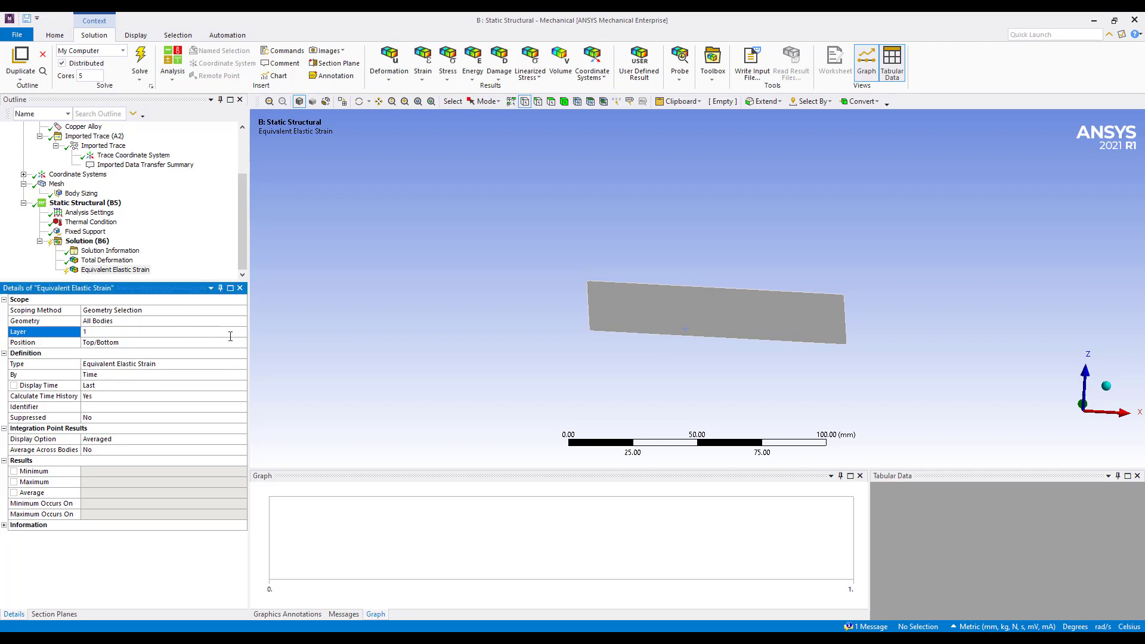
right_click(122, 278)
click(169, 298)
drag(549, 256, 546, 372)
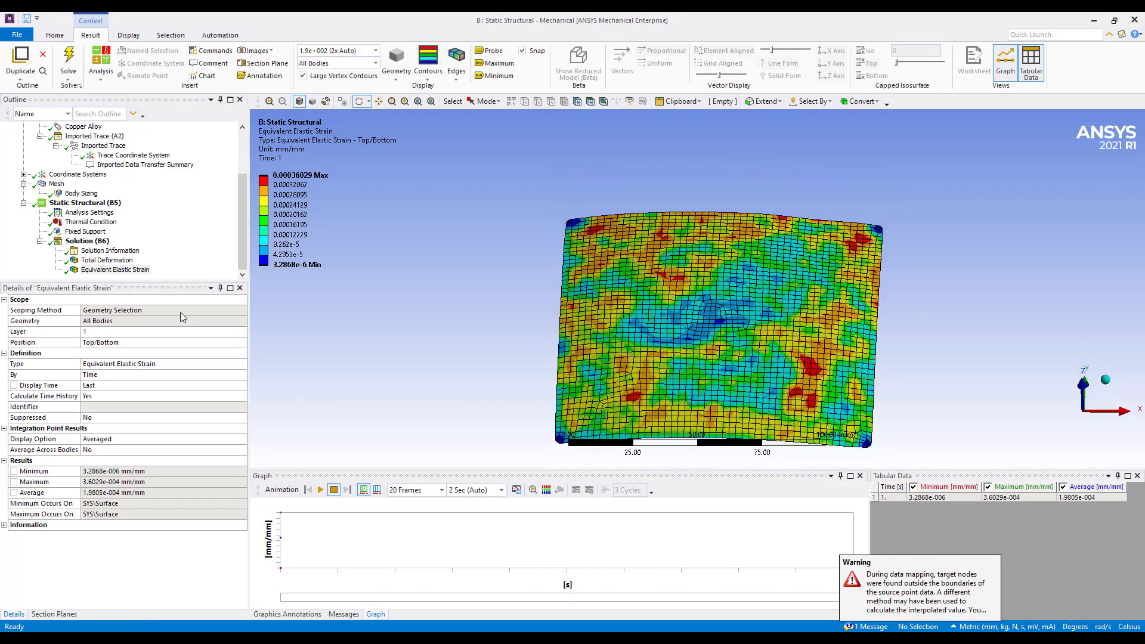
click(87, 249)
- Set the top and Dielectric_1 layer thicknesses to 1e-5 mm
click(104, 146)
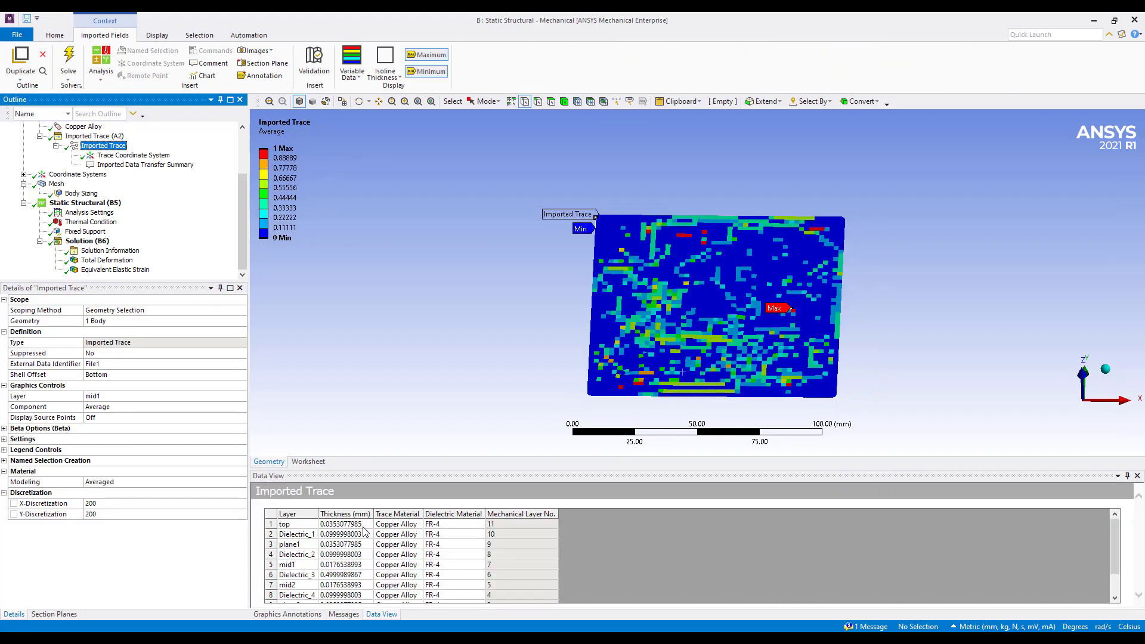
click(363, 526)
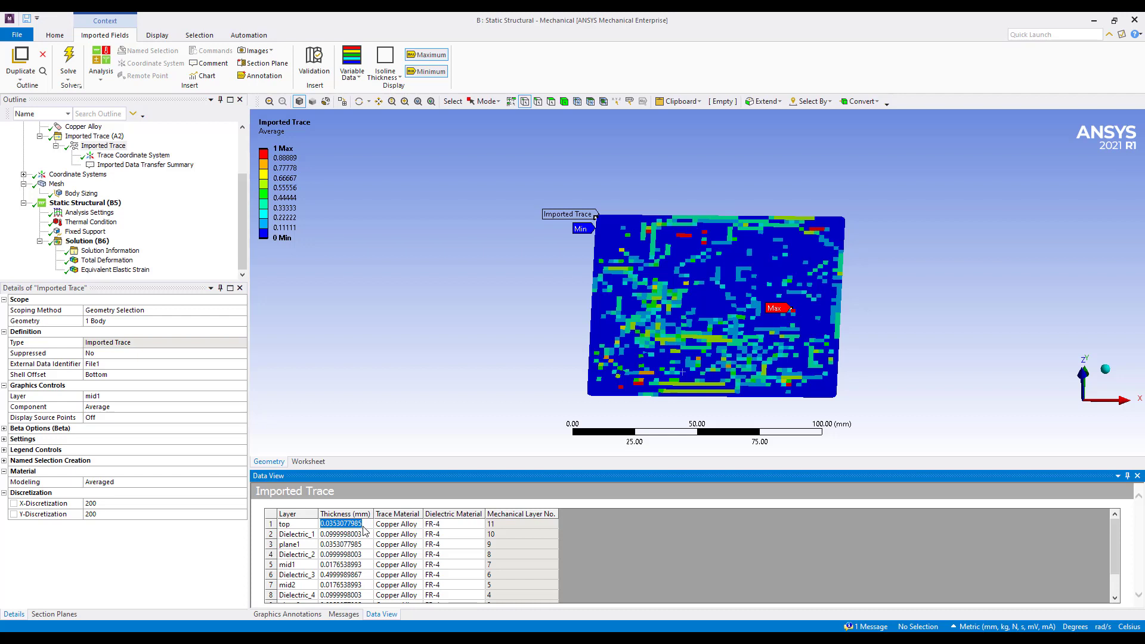
text(1e-5)
key(Return)
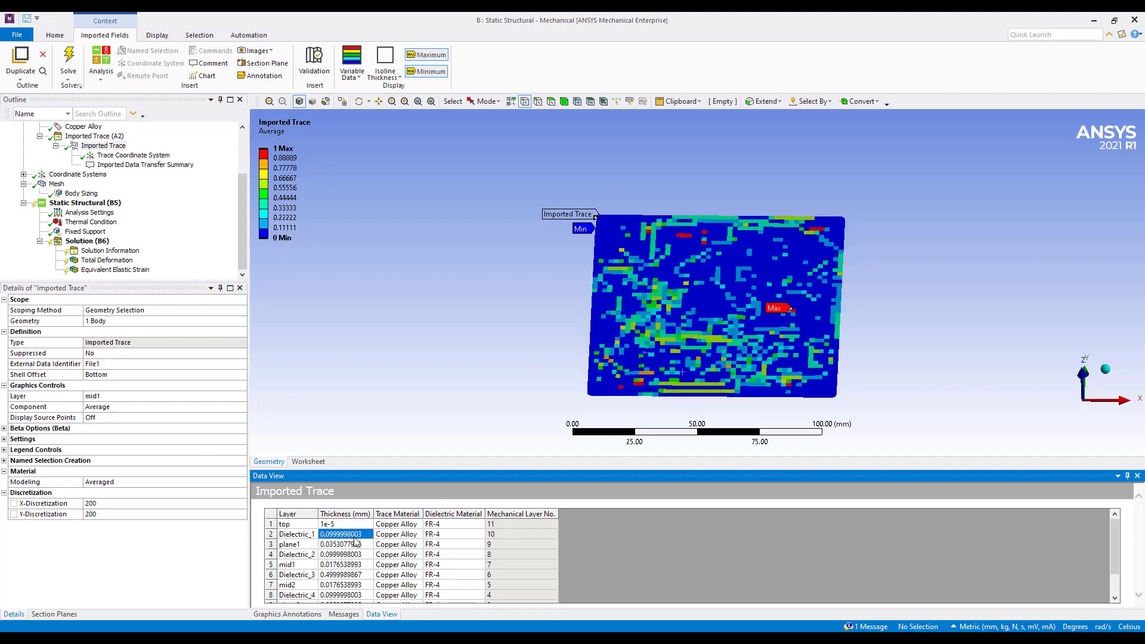
text(1e-5)
key(Tab)
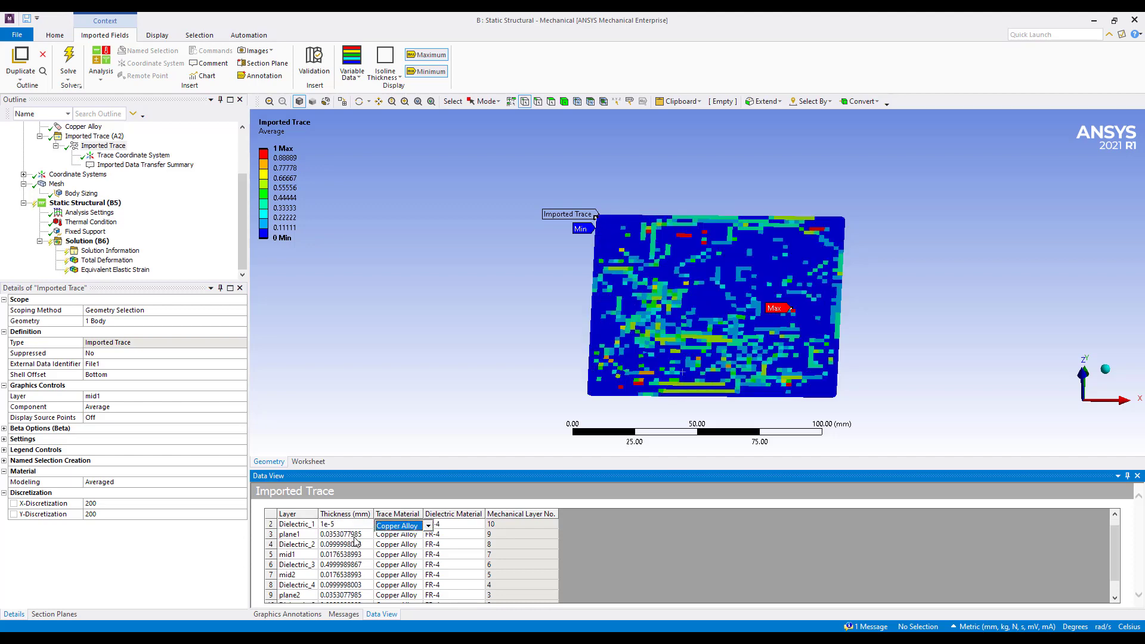
click(354, 536)
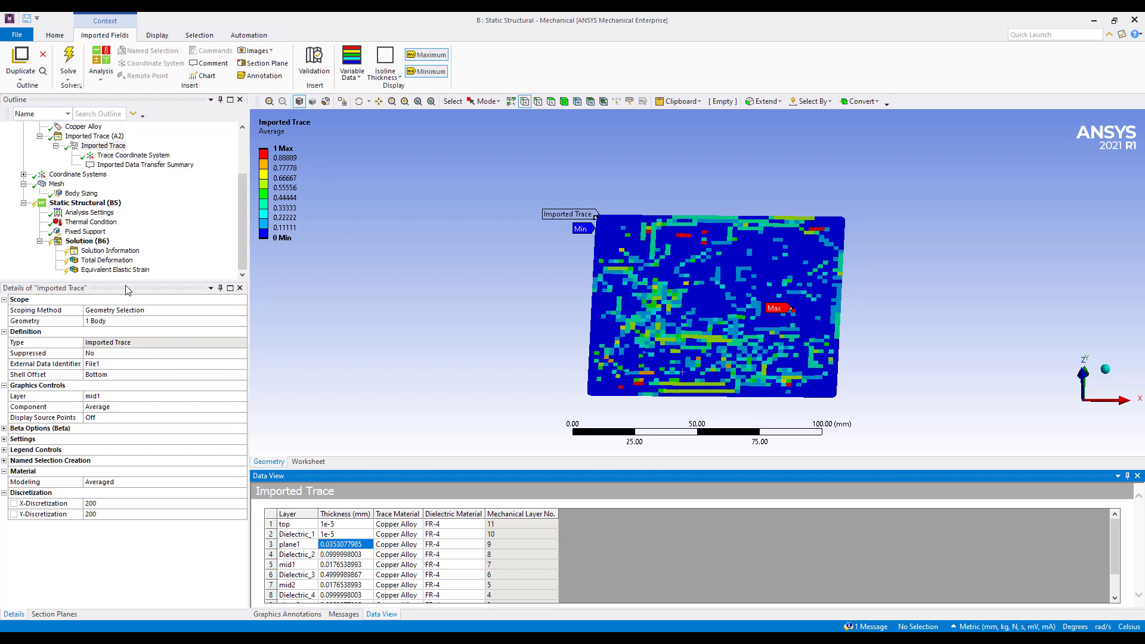
right_click(77, 260)
- Re-solve and view Total Deformation, now peaking at 0.14935 mm
click(77, 263)
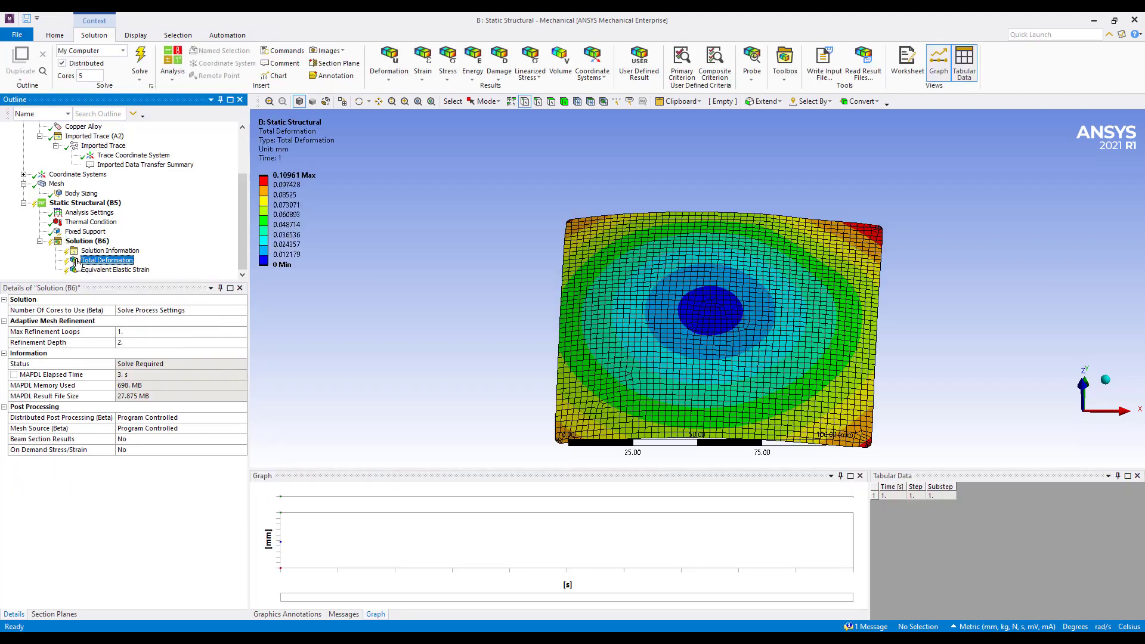
mouse_move(309, 194)
right_click(88, 241)
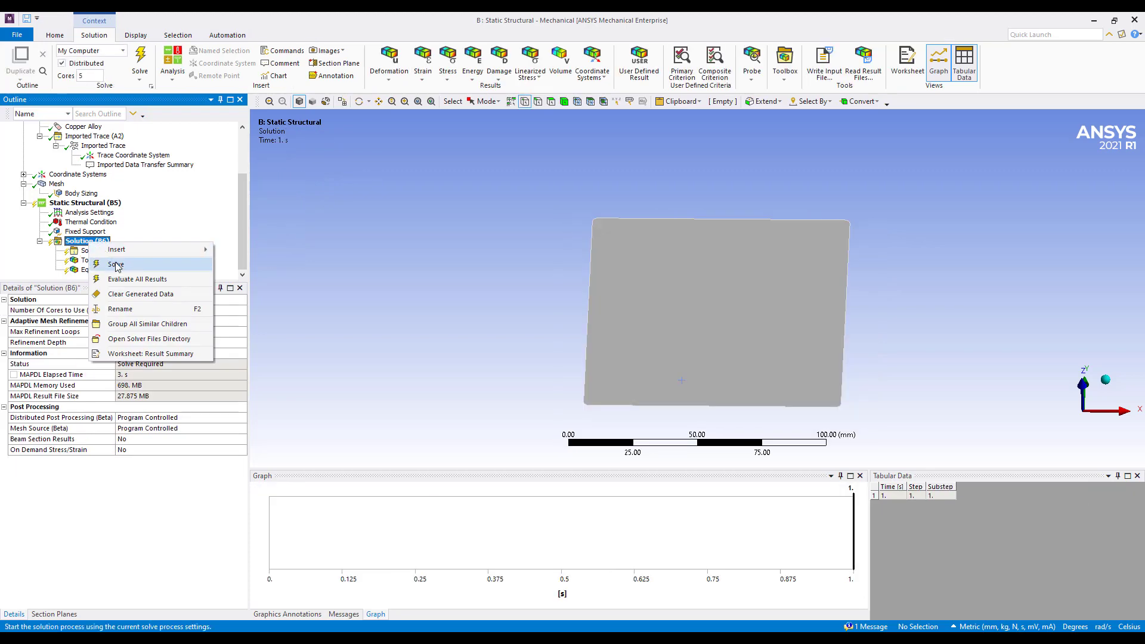
click(115, 265)
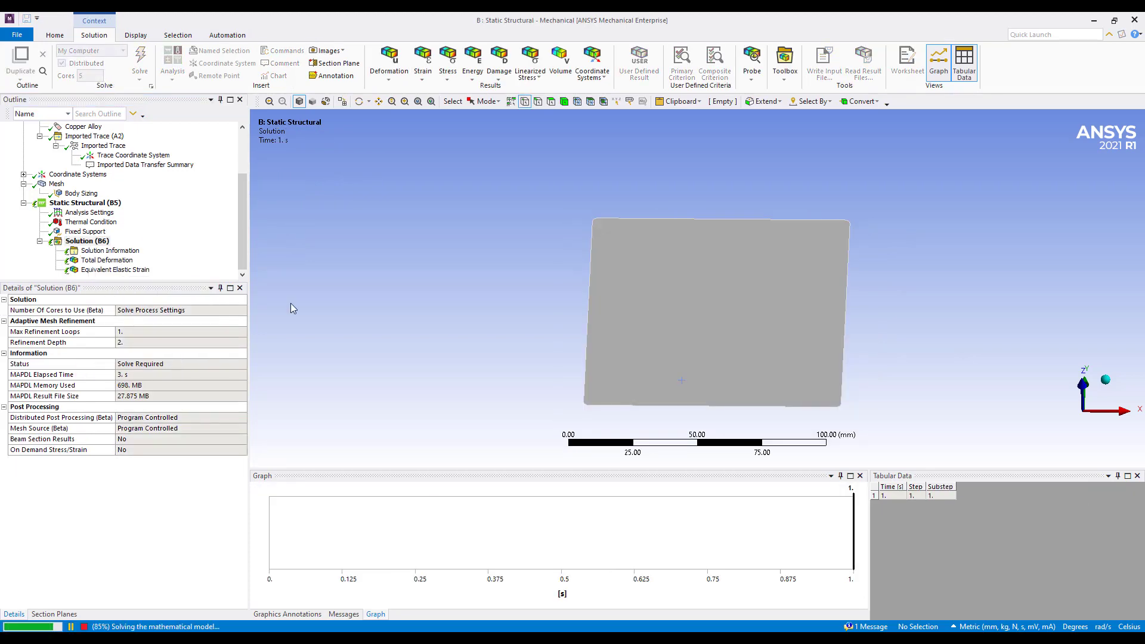
click(108, 260)
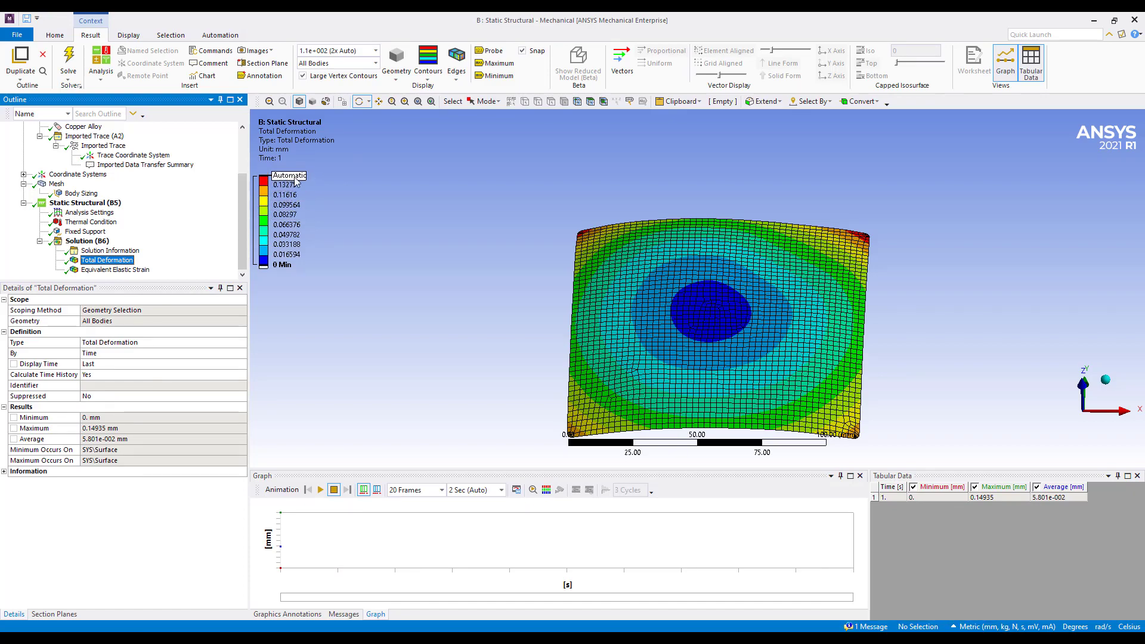
drag(668, 310, 629, 301)
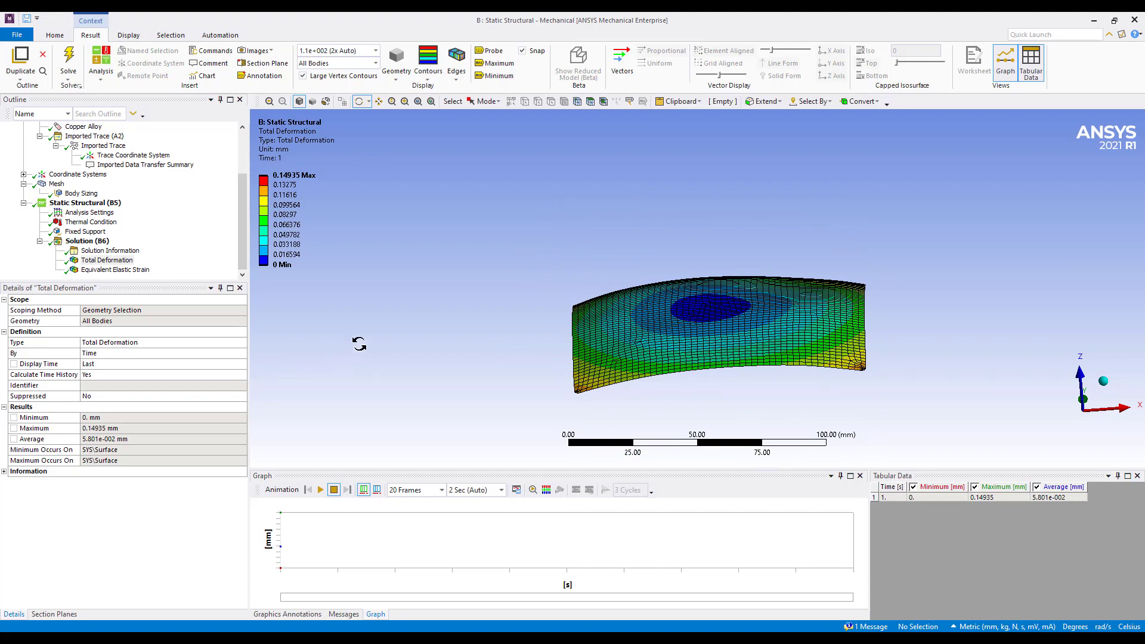
drag(632, 301, 654, 310)
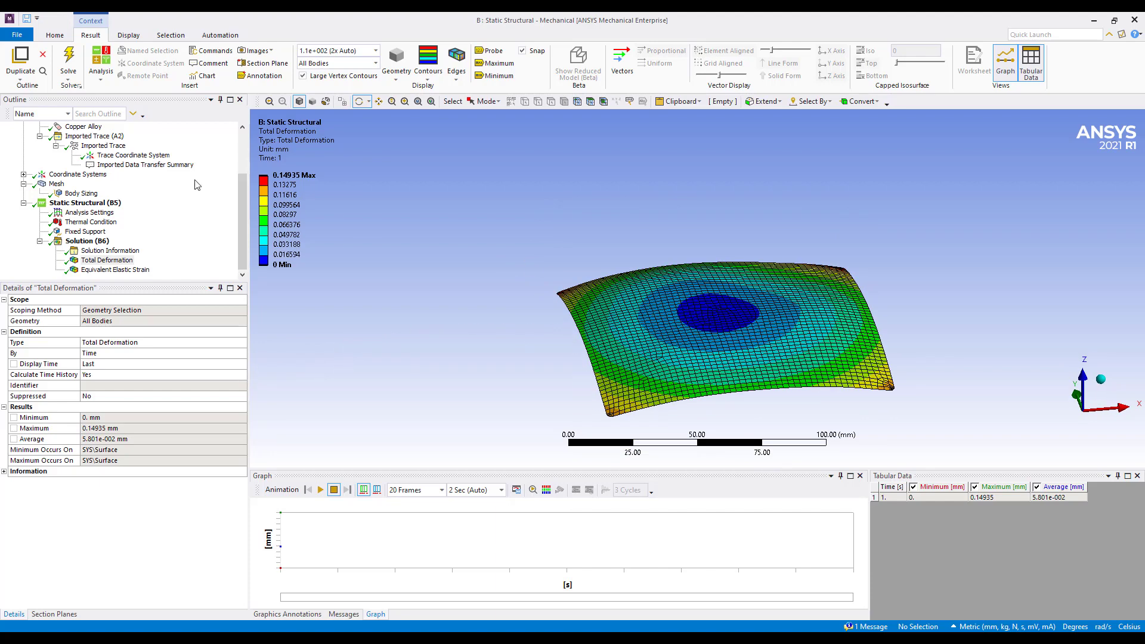
scroll(99, 174, up, 3)
- Select the Surface body to view its 1 mm thickness and Structural Steel material
click(79, 156)
drag(304, 217, 519, 287)
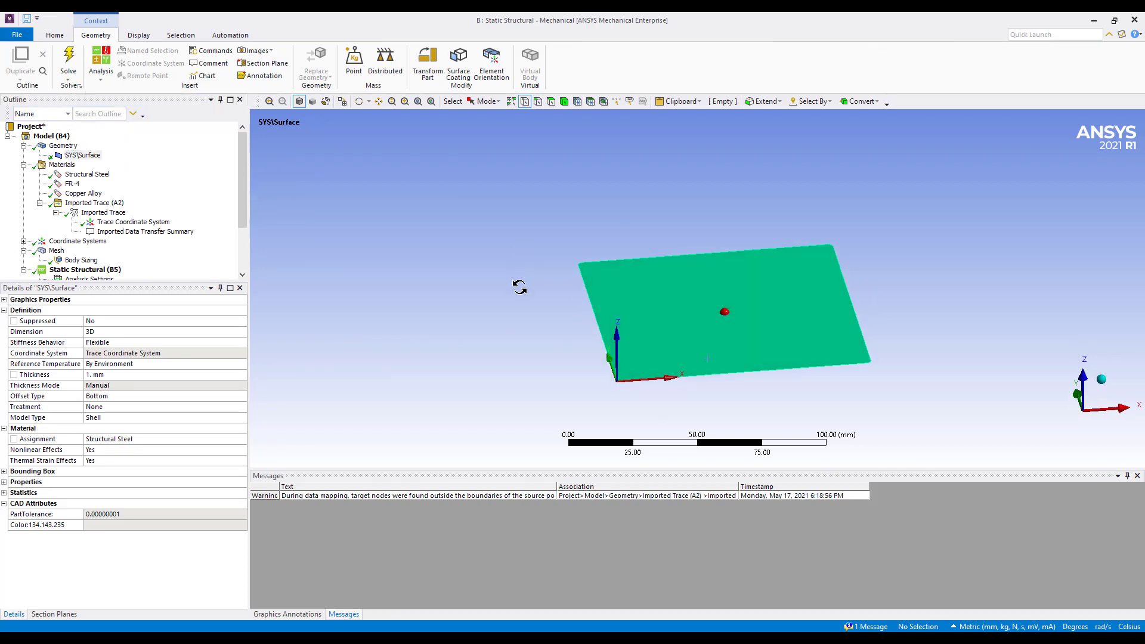